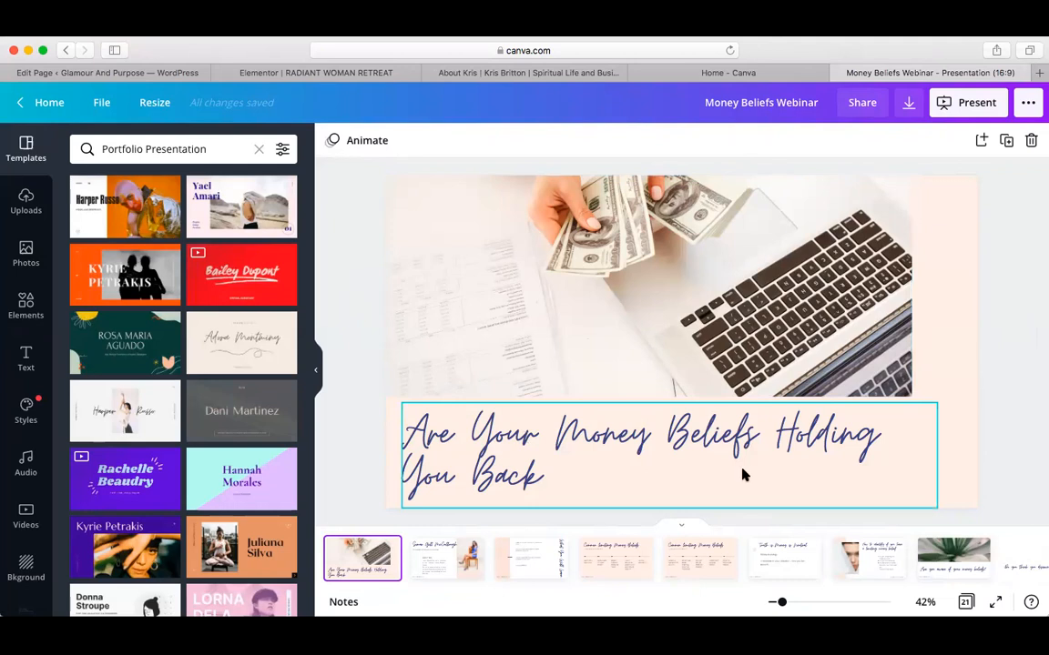
Page through slides 2, 3 and 4 to reach the Common limiting Money Beliefs slide
click(436, 561)
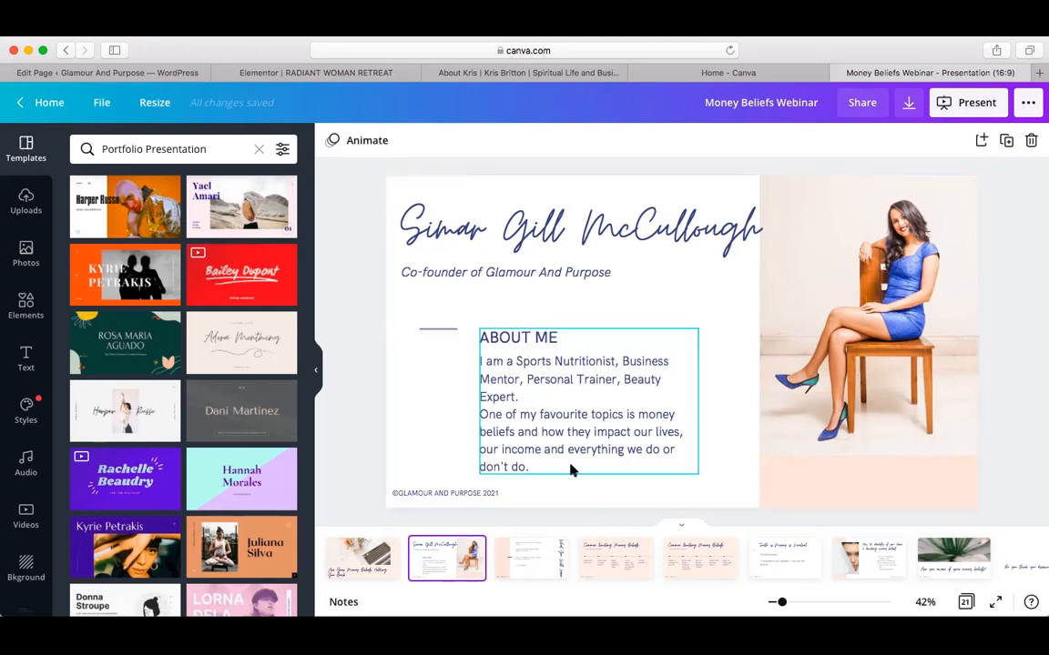
click(526, 568)
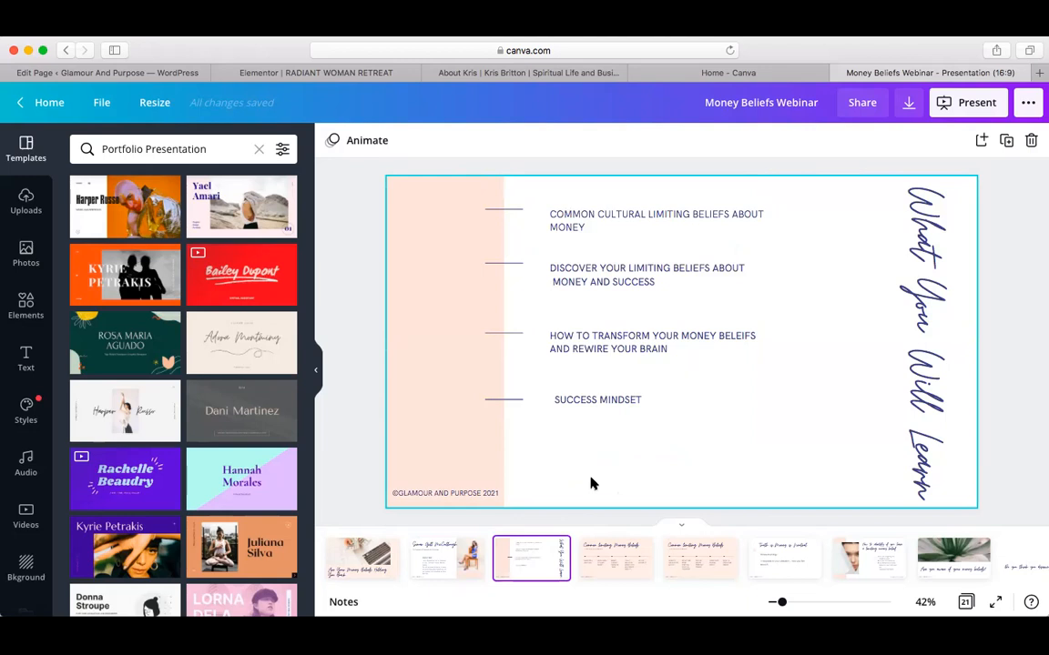
click(608, 568)
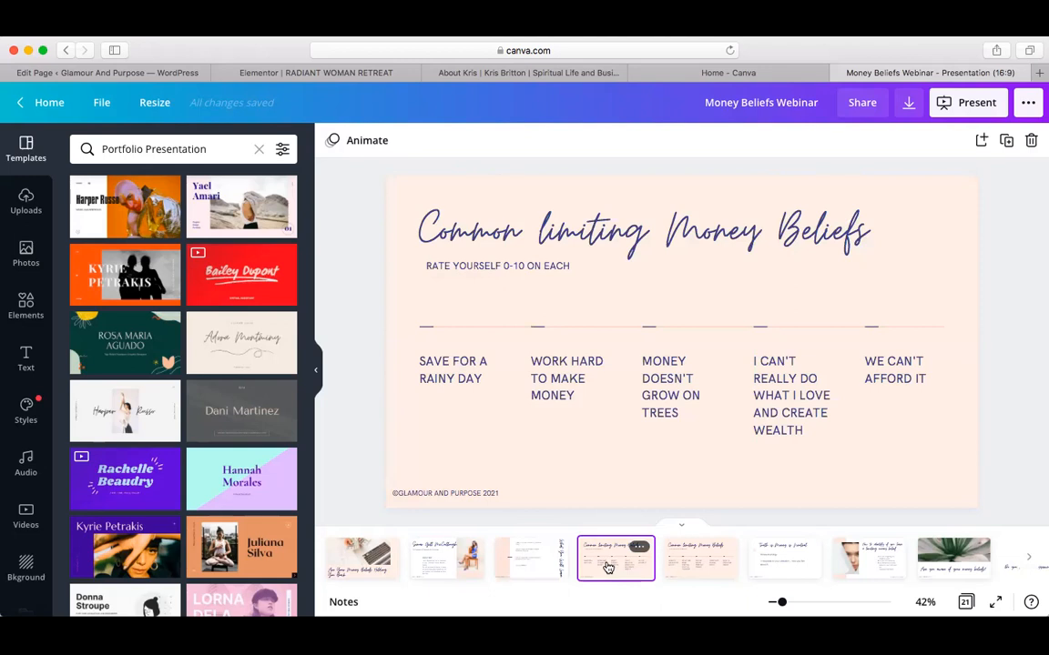
scroll(821, 572, right, 10)
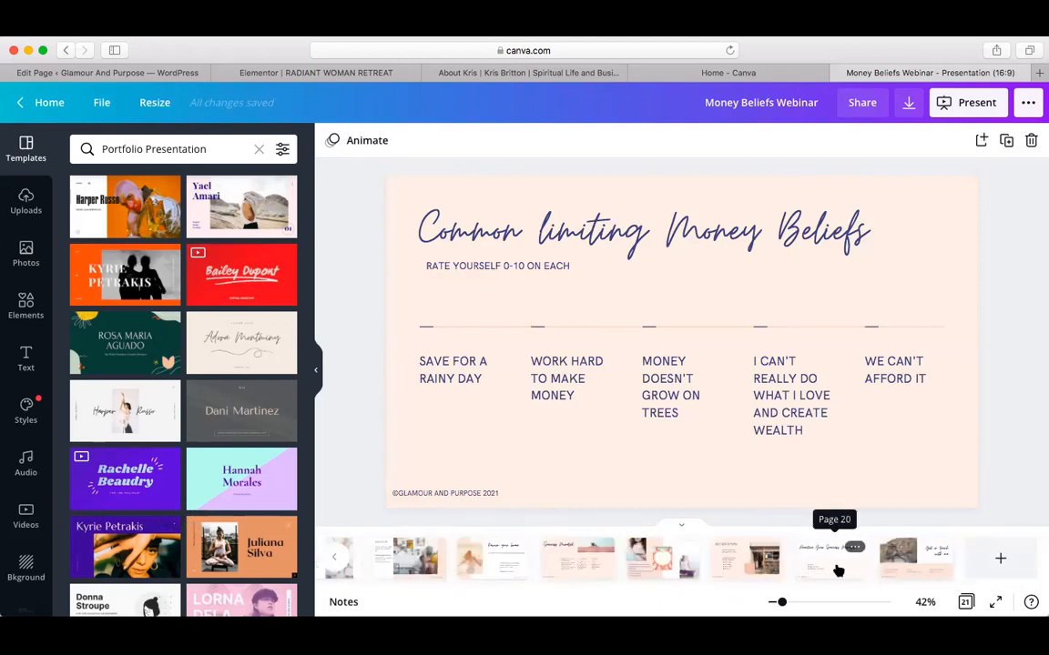
View the ACTION STEPS and final 'Get in touch with me' slides, then return to page 1
click(739, 569)
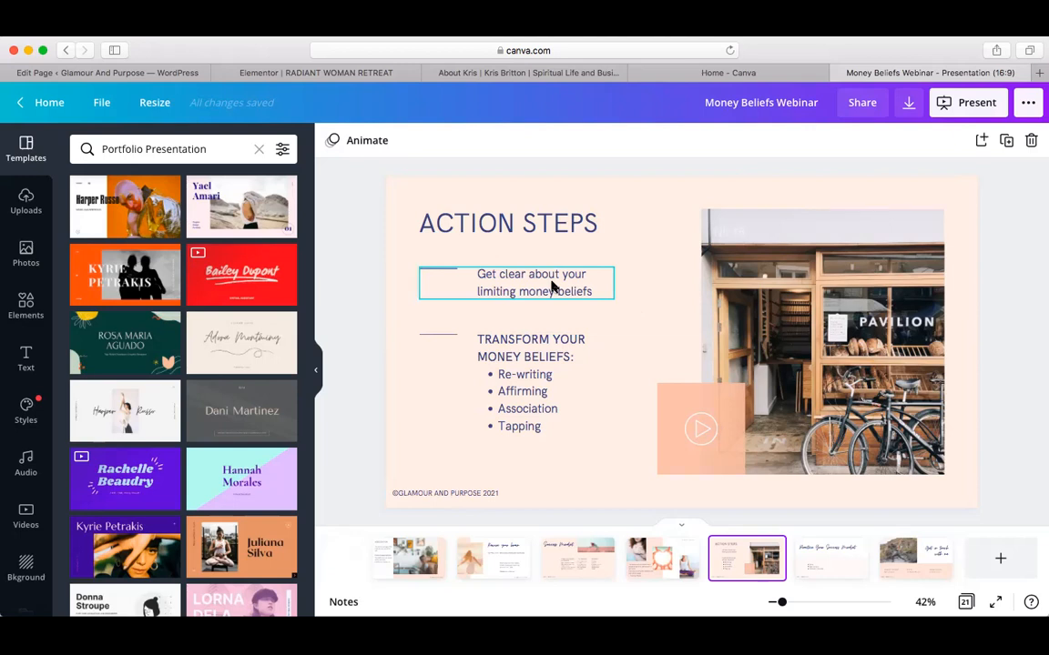
click(930, 568)
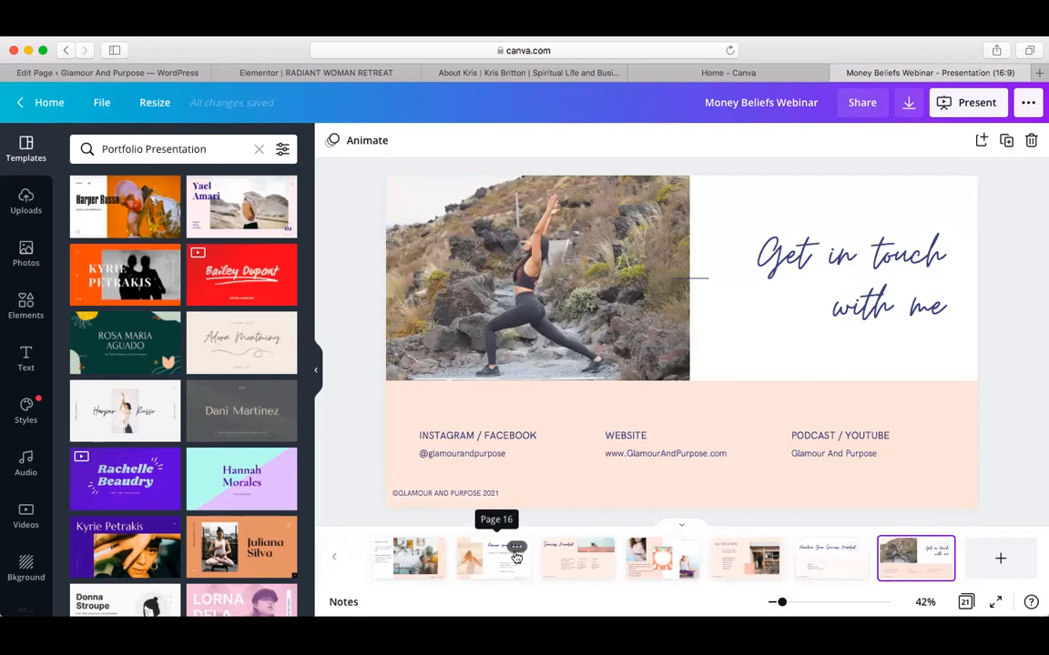
scroll(510, 553, left, 10)
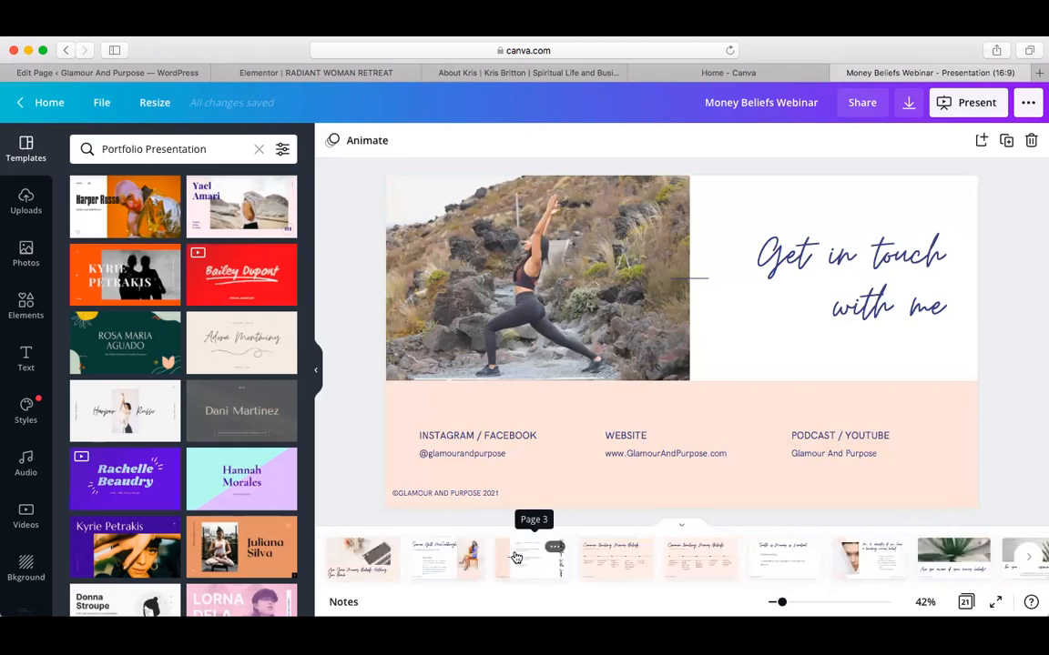
click(362, 565)
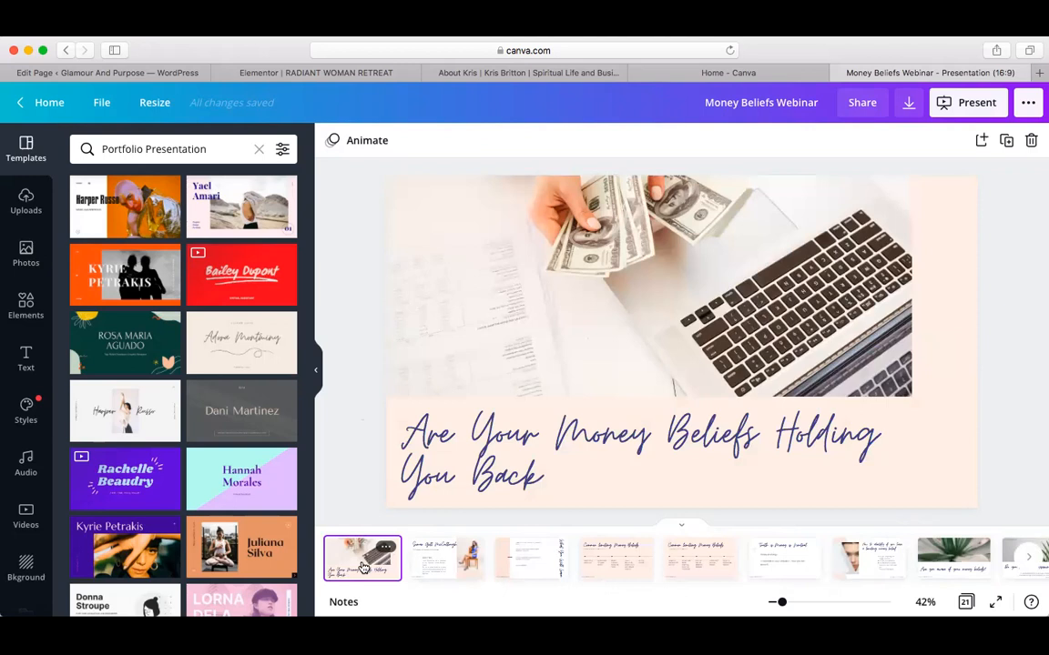
On the Canva home tab, choose Templates > Presentations and browse the template grid
click(763, 73)
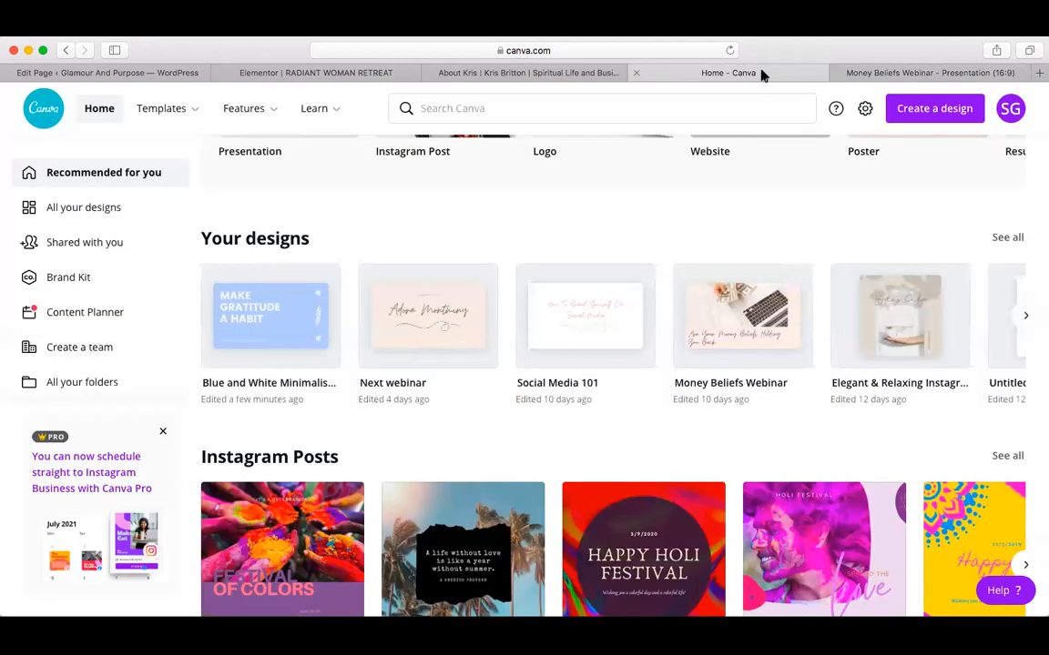
scroll(618, 220, up, 5)
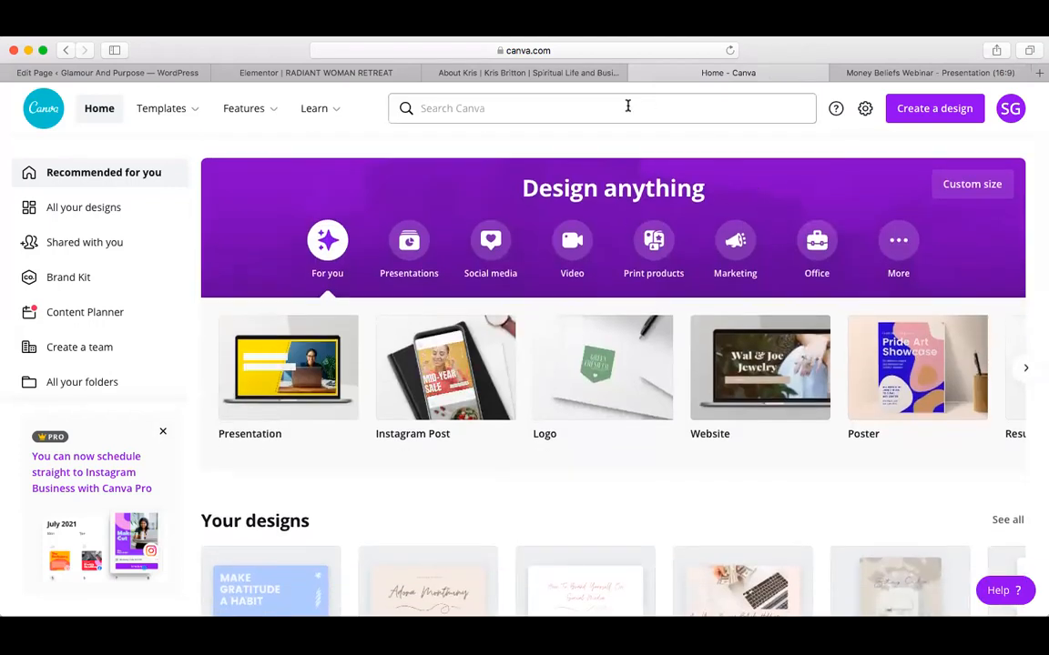
mouse_move(165, 111)
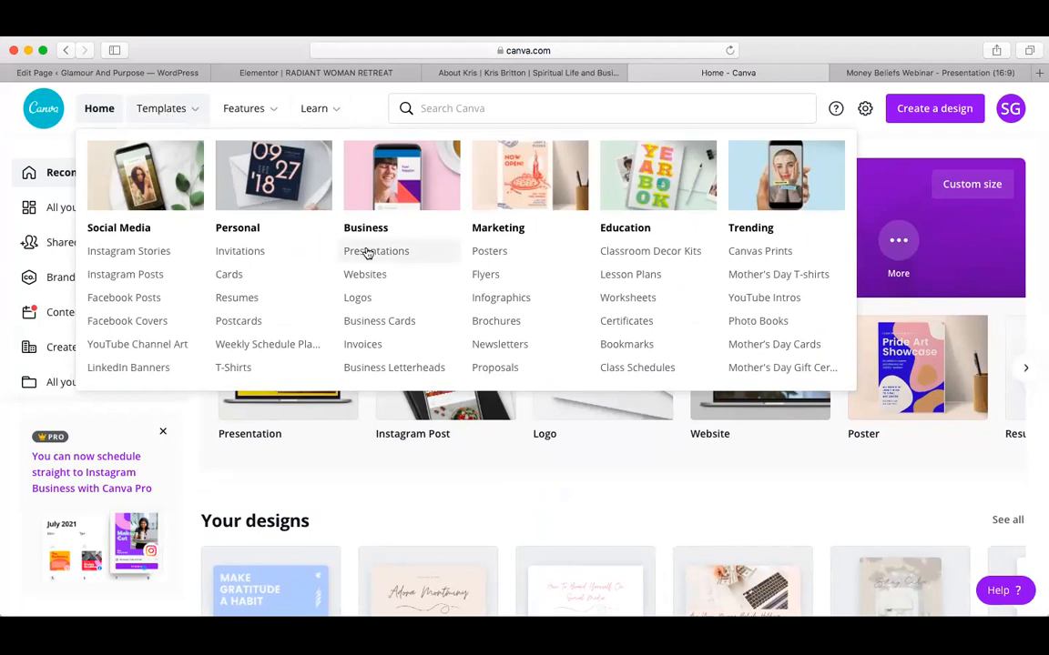
click(369, 254)
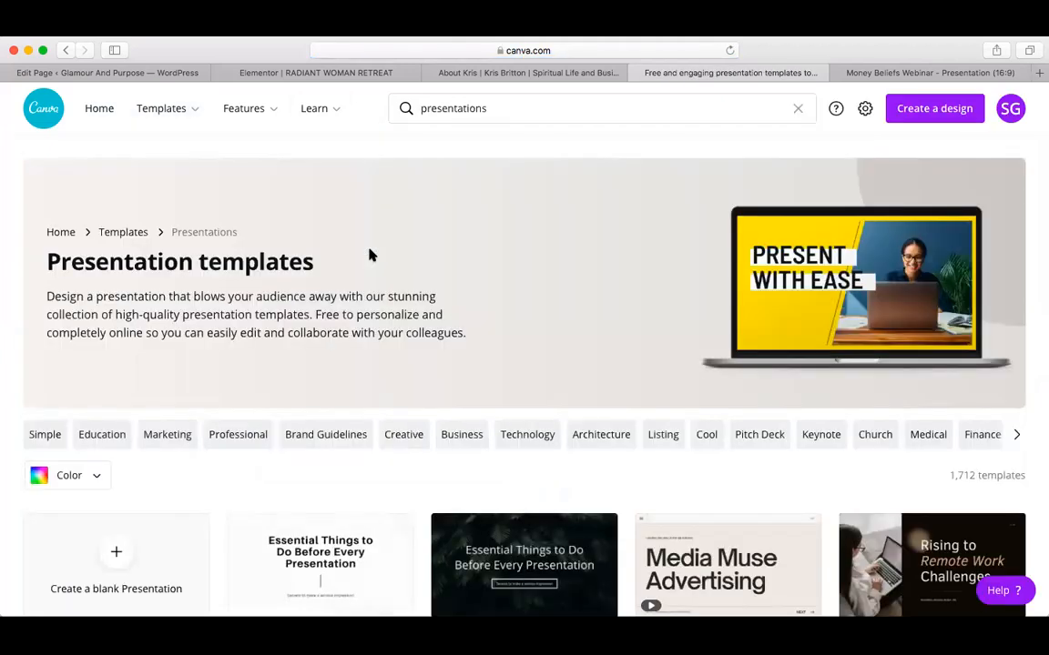
scroll(369, 255, down, 5)
scroll(369, 254, down, 5)
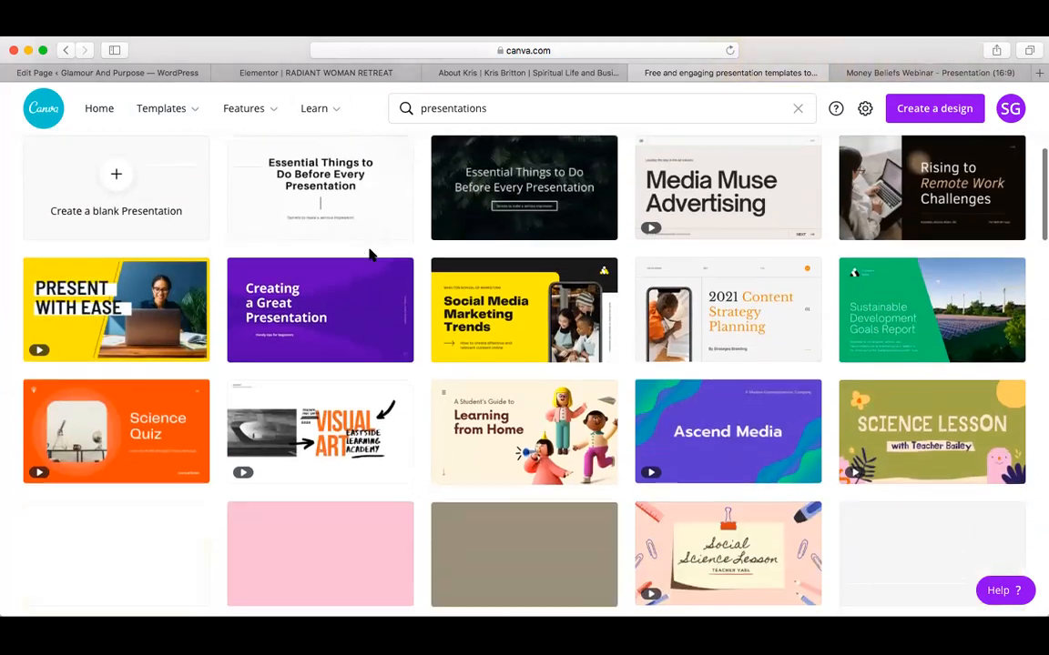
scroll(368, 255, down, 3)
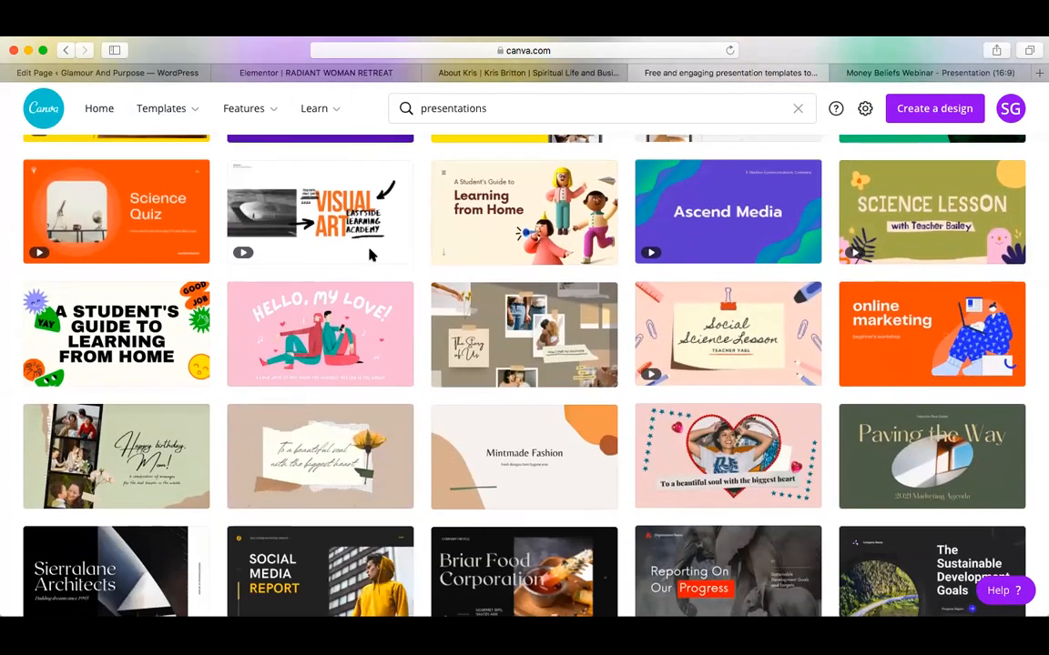
mouse_move(719, 340)
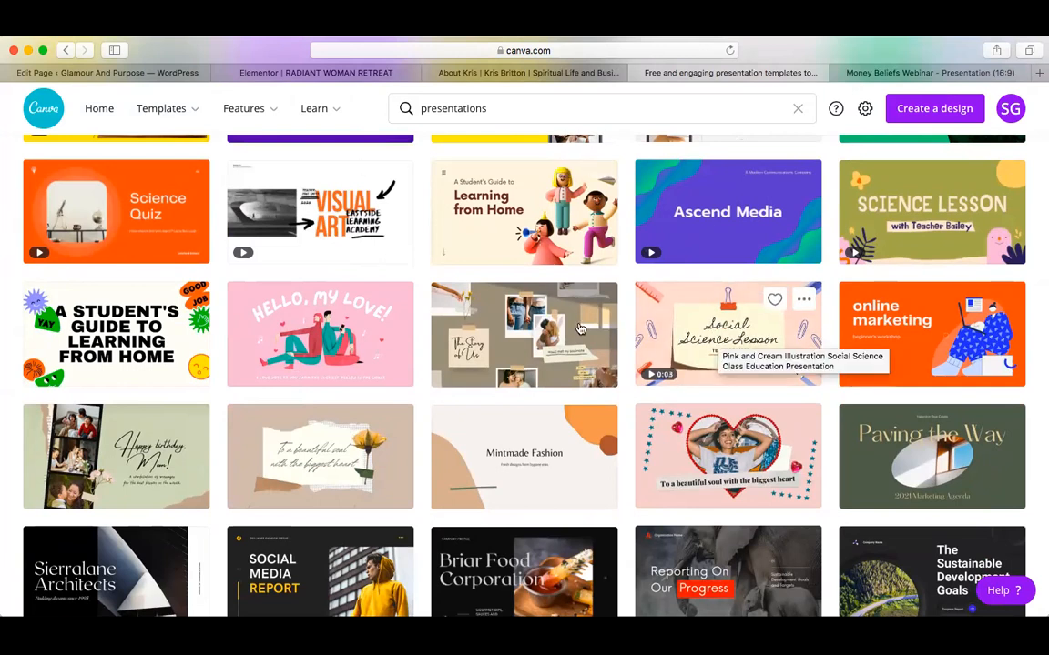
mouse_move(671, 365)
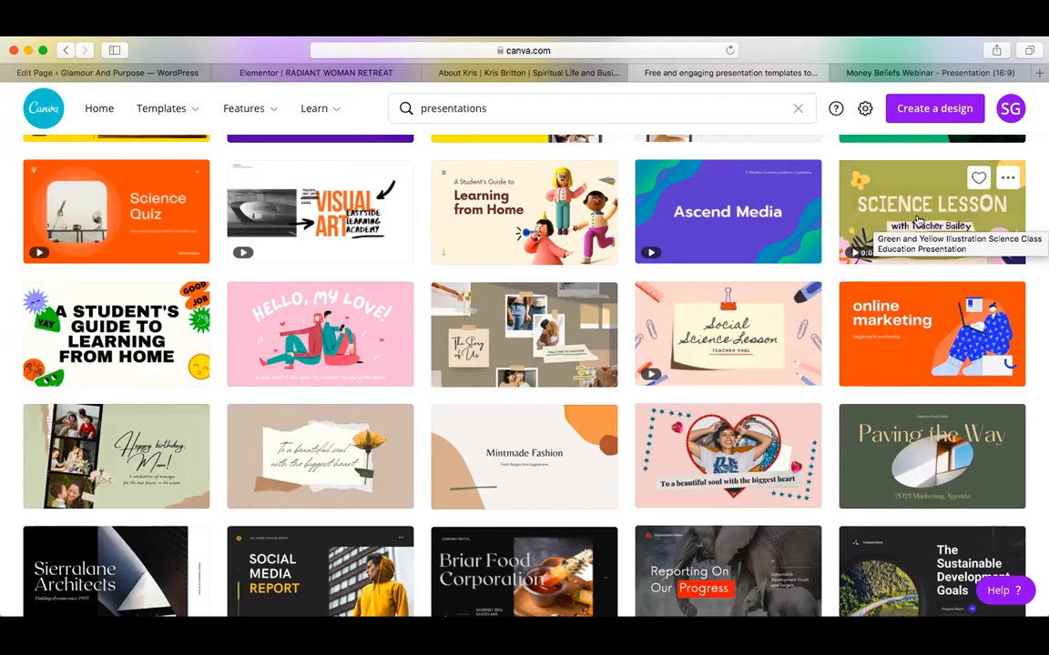
Preview 'The Story of Us' scrapbook template and create a new design from it
click(520, 365)
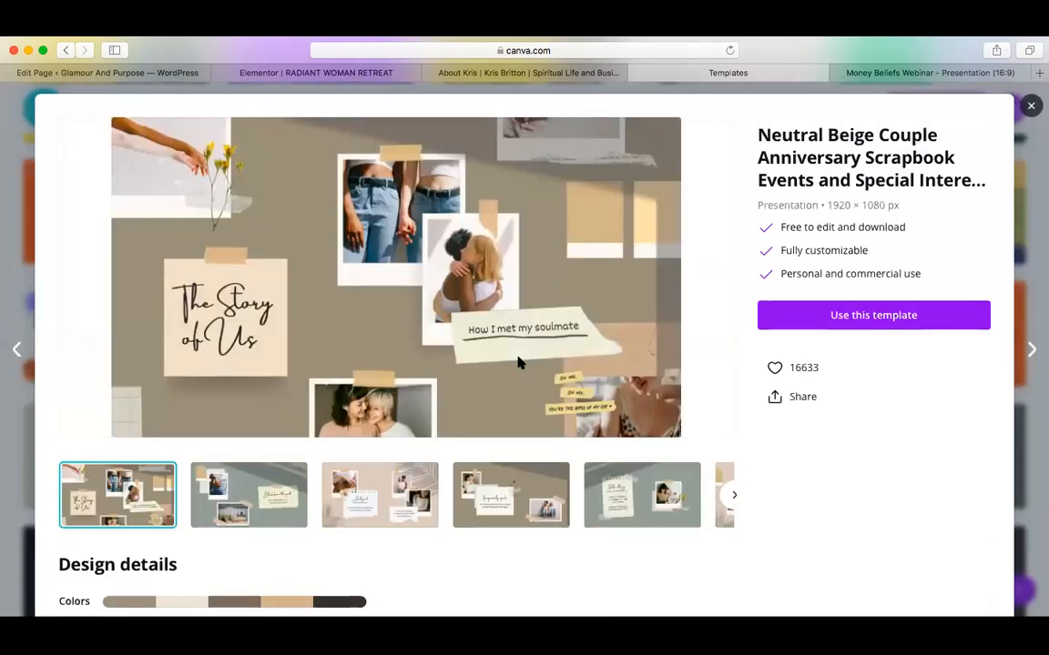
click(843, 317)
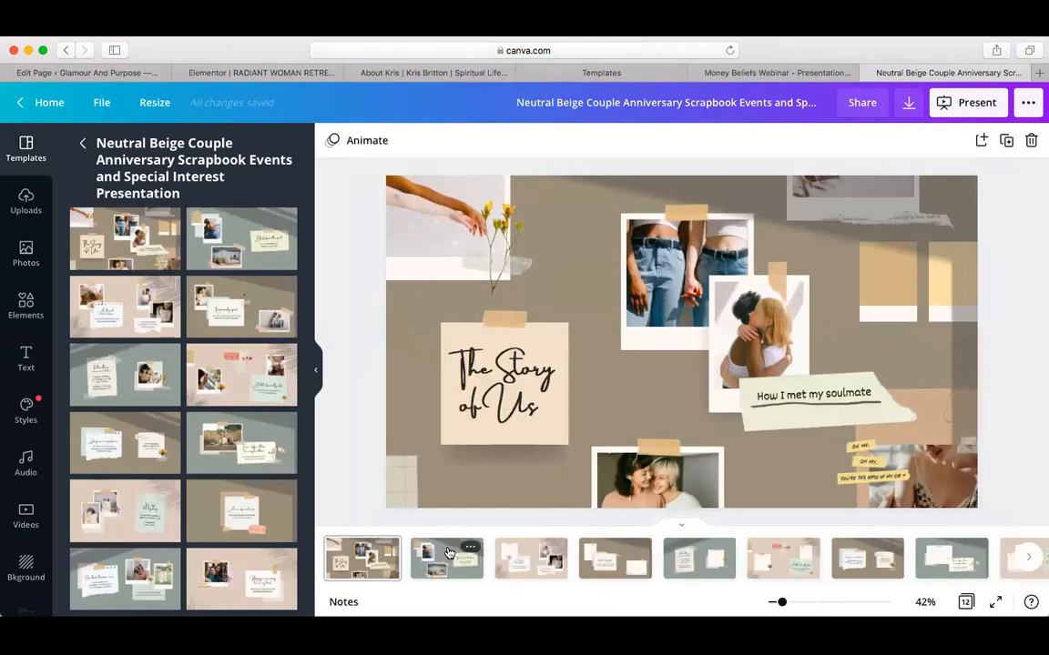
Browse pages 2 through 8 of the scrapbook design, returning to 'A little friendly chat' on page 6
click(447, 553)
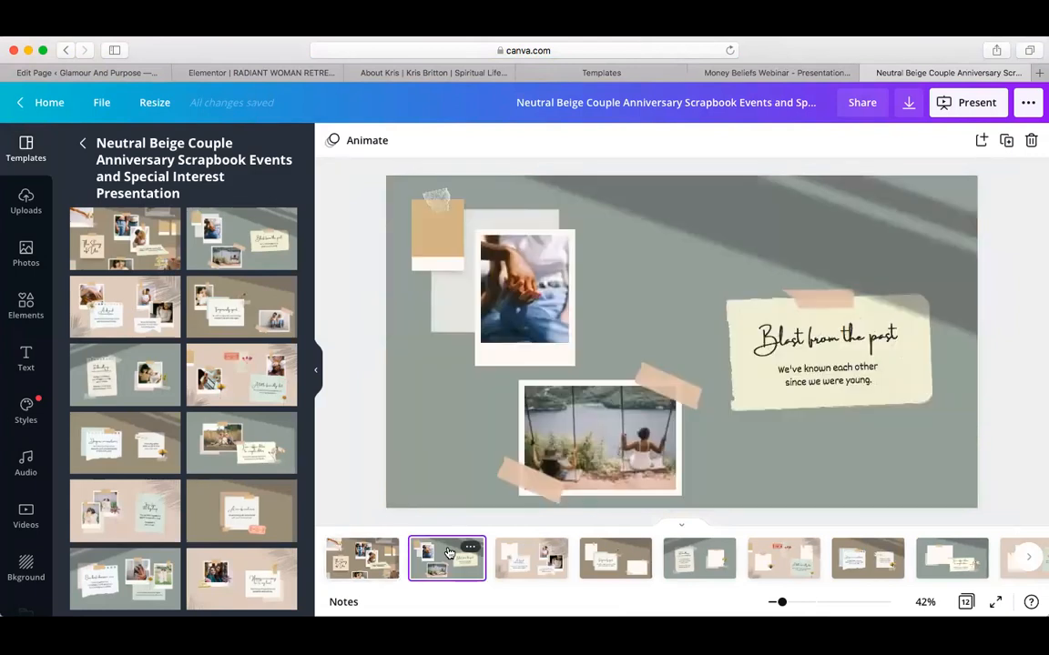
click(521, 560)
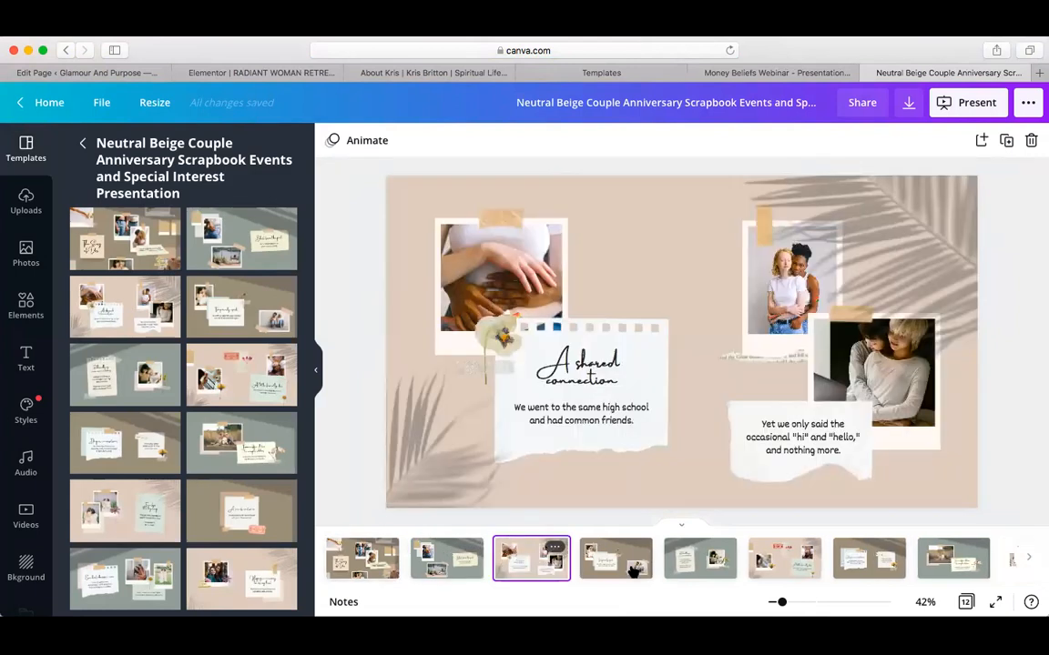
click(618, 562)
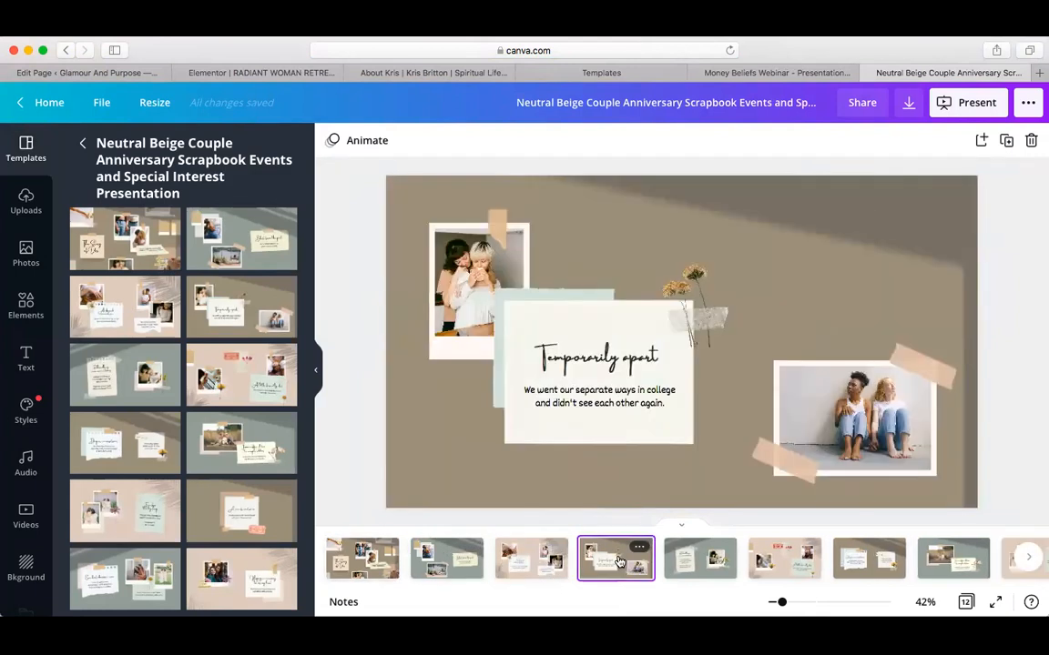
click(712, 560)
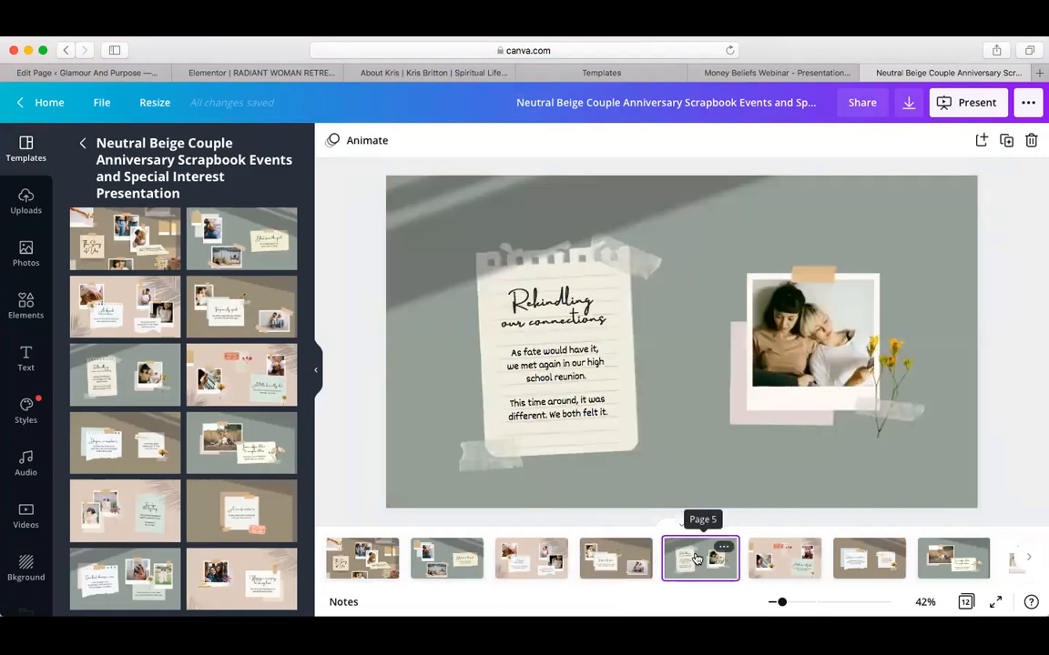
click(798, 563)
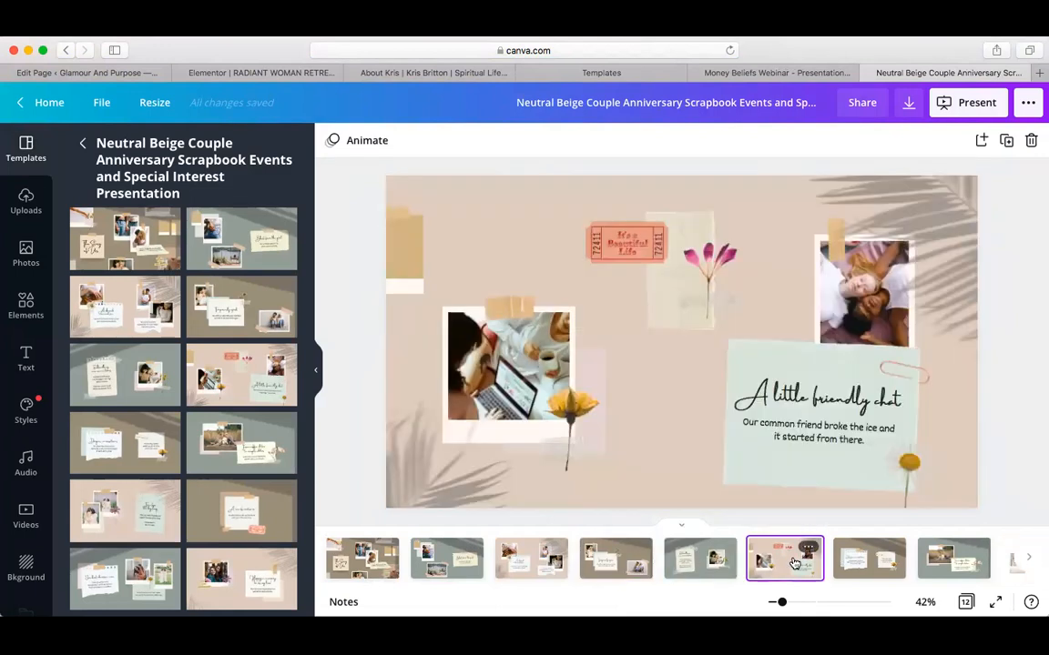
click(862, 567)
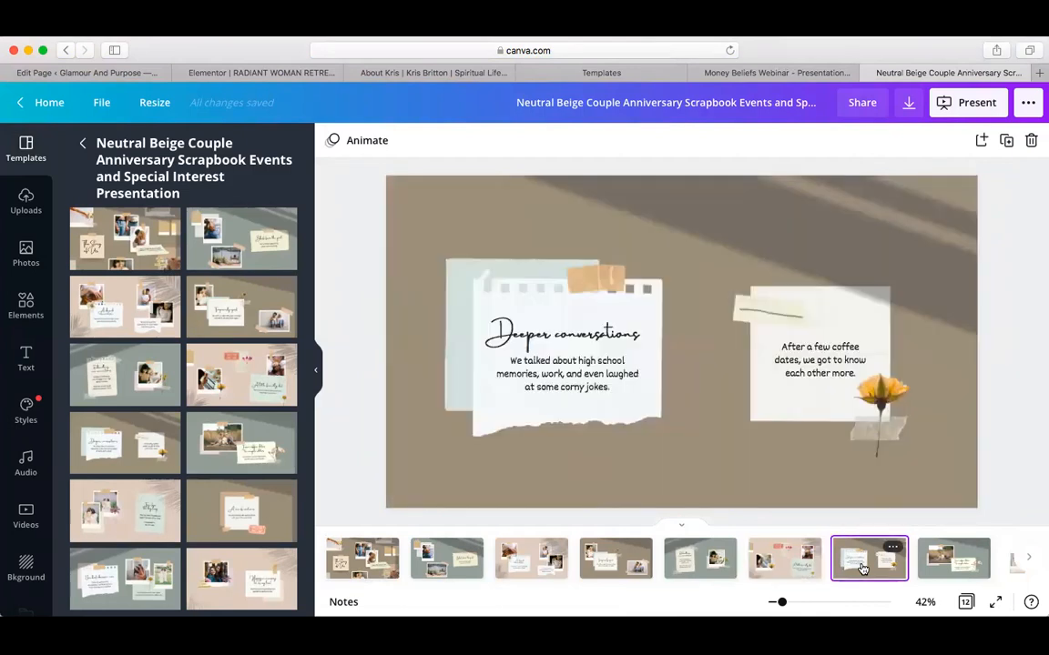
click(948, 566)
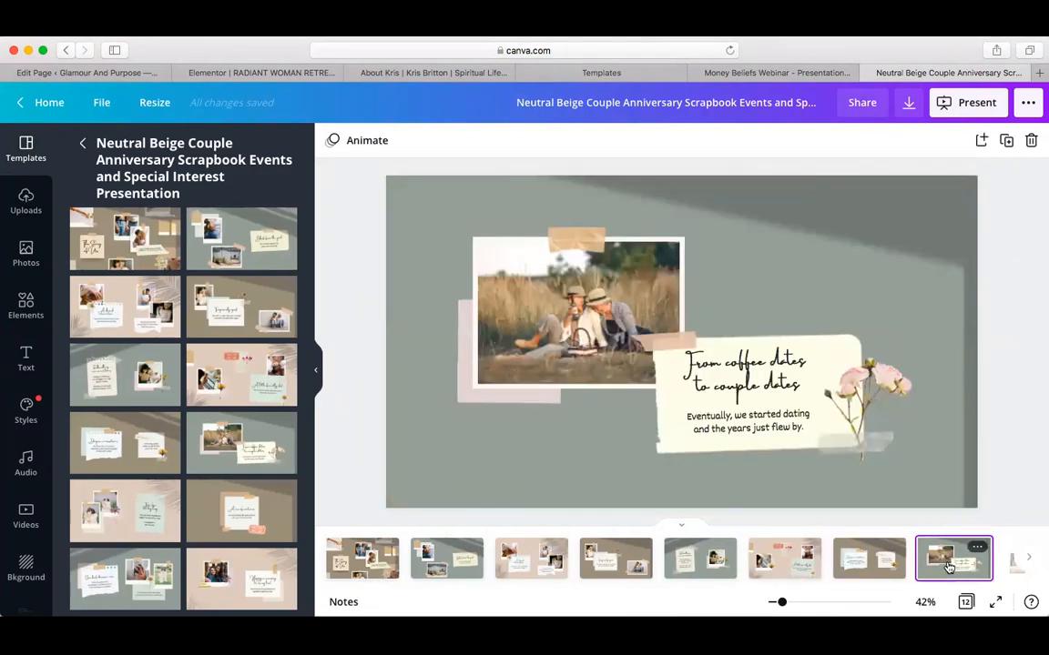
click(857, 562)
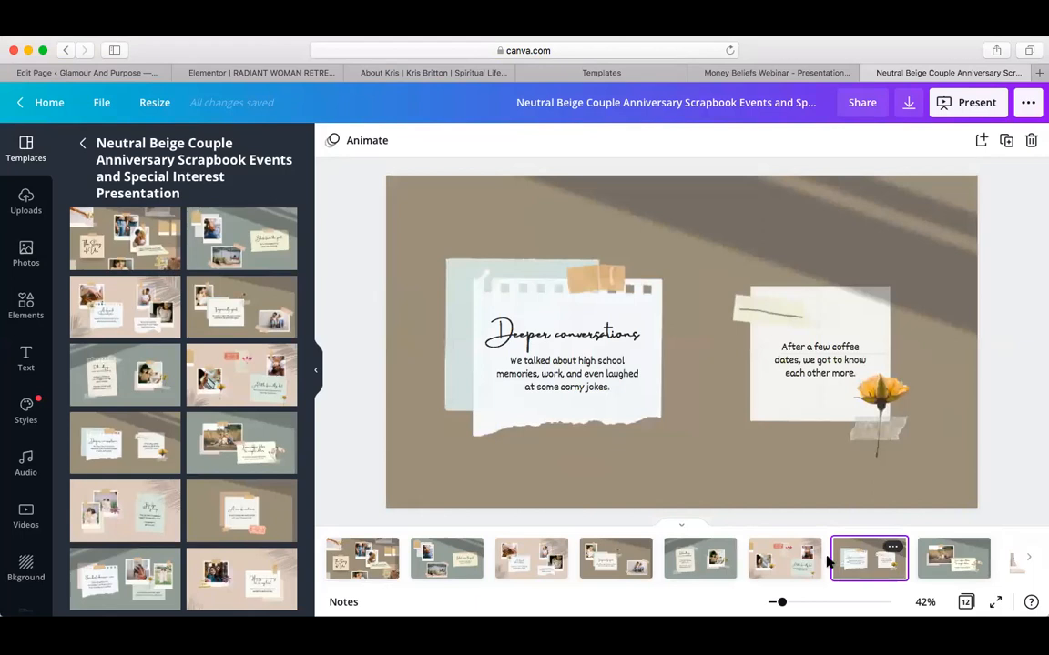
click(784, 558)
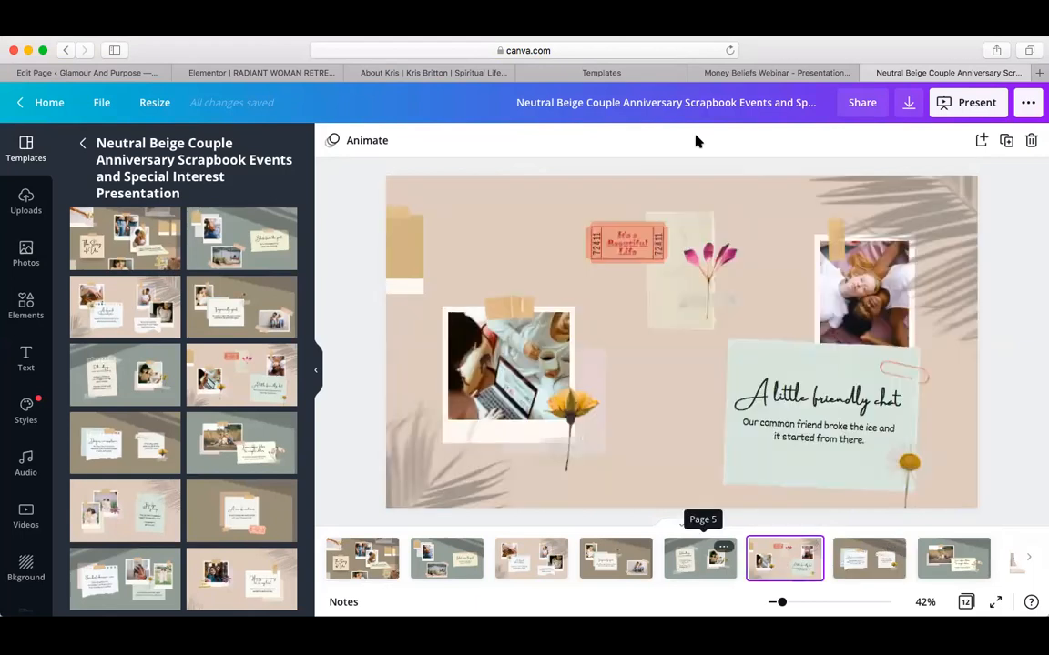
click(715, 102)
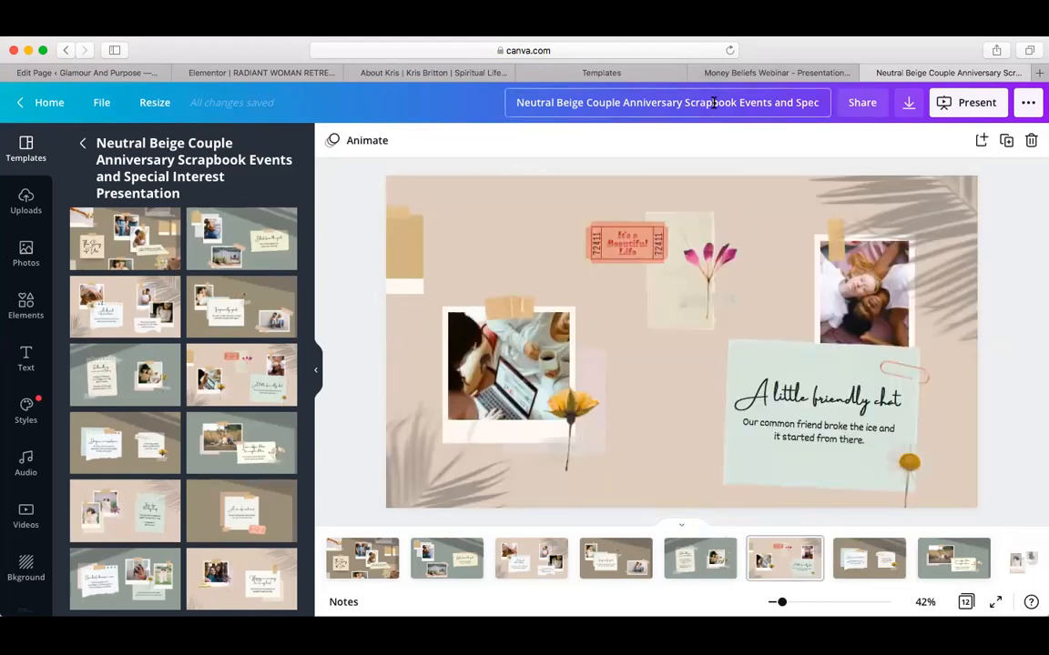
Replace the design's title with 'Webinar 1' and confirm it
triple_click(715, 102)
text(W)
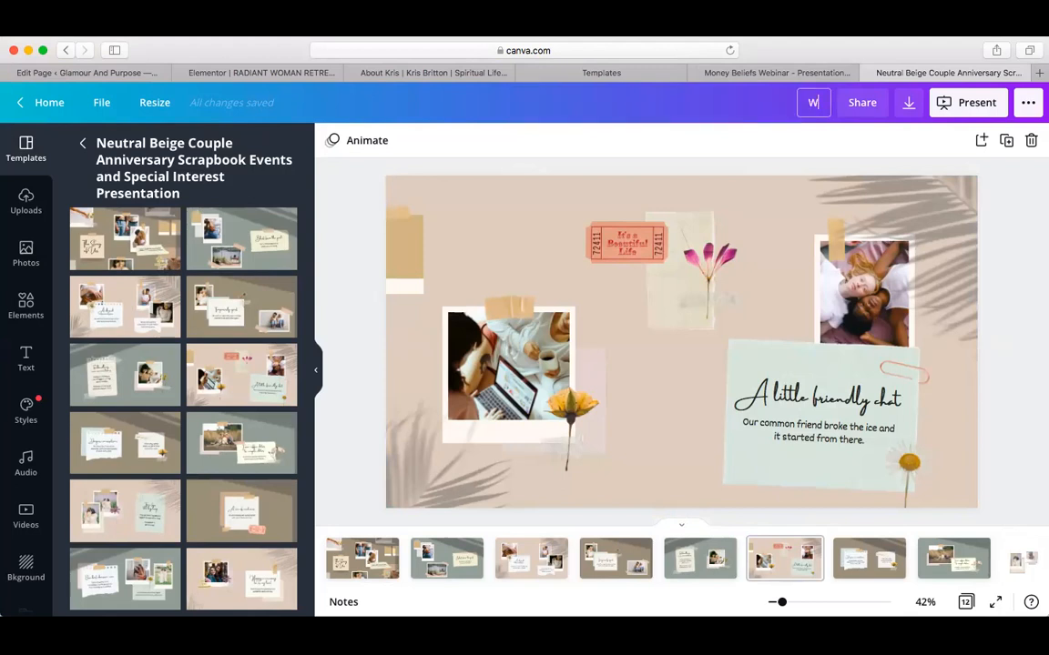
text(ebinar 1)
key(Return)
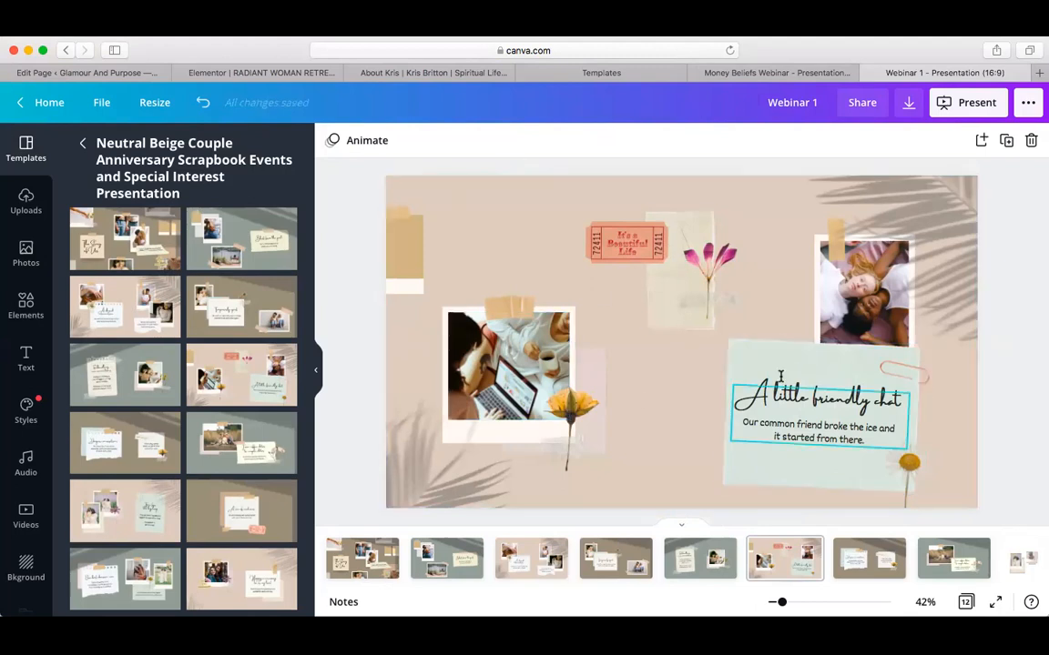
Check pages 2–4 and the final pages 11–12, then return to page 2, 'Blast from the past'
click(473, 548)
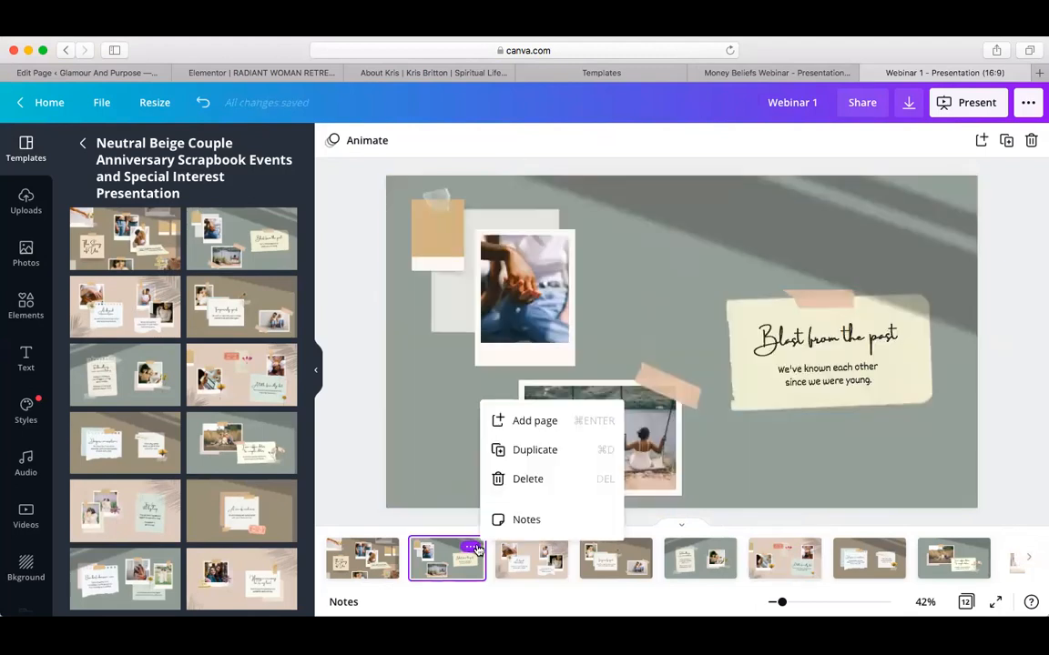
click(539, 559)
click(615, 558)
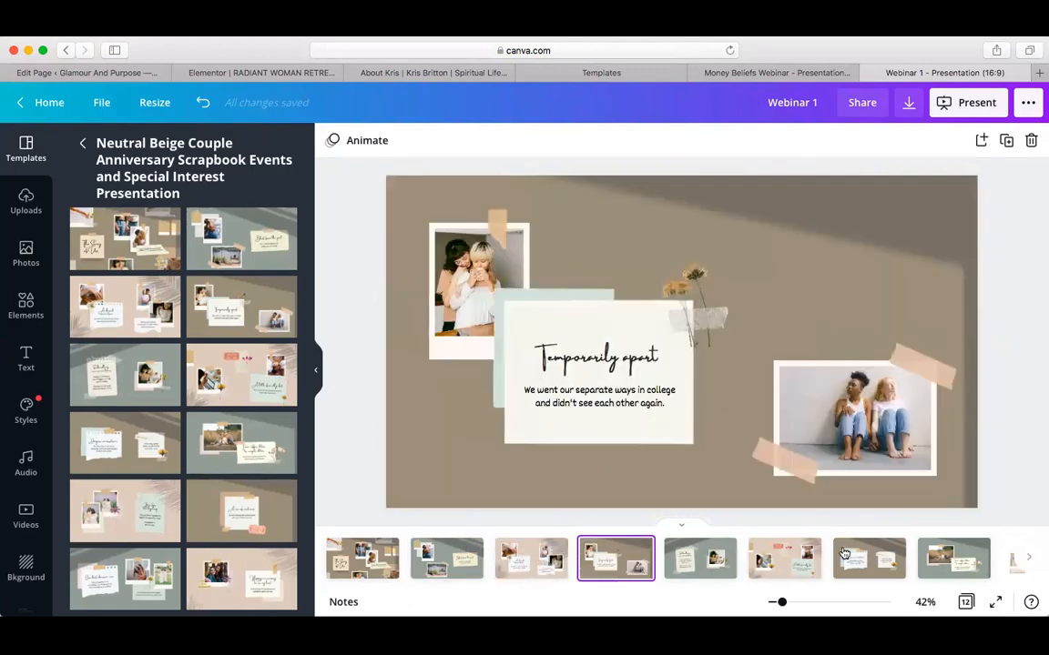
click(1029, 558)
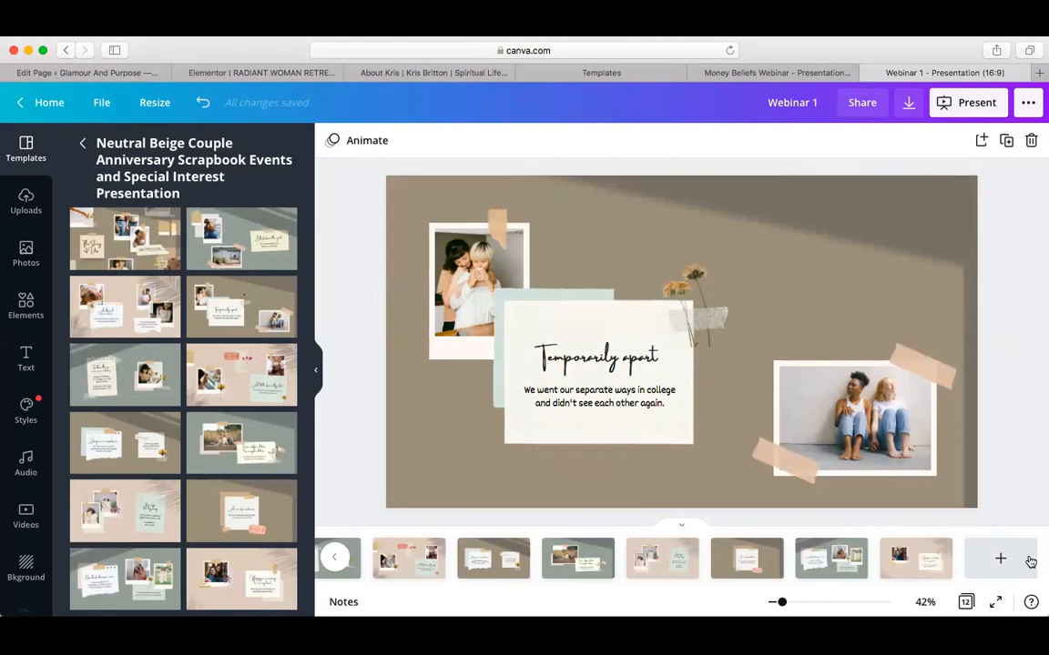
click(903, 566)
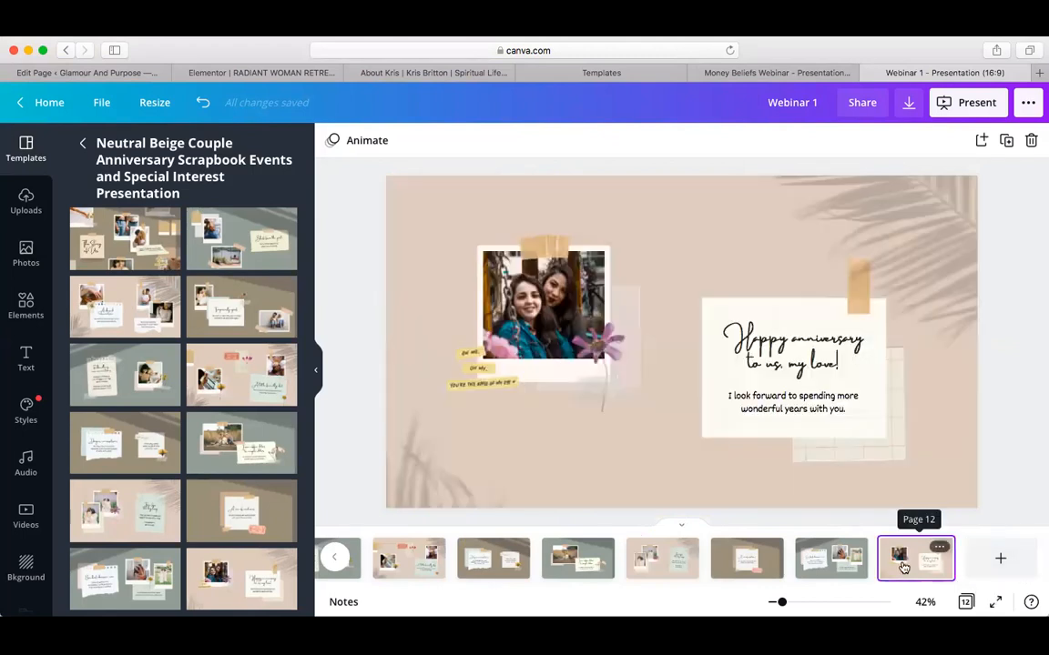
click(839, 561)
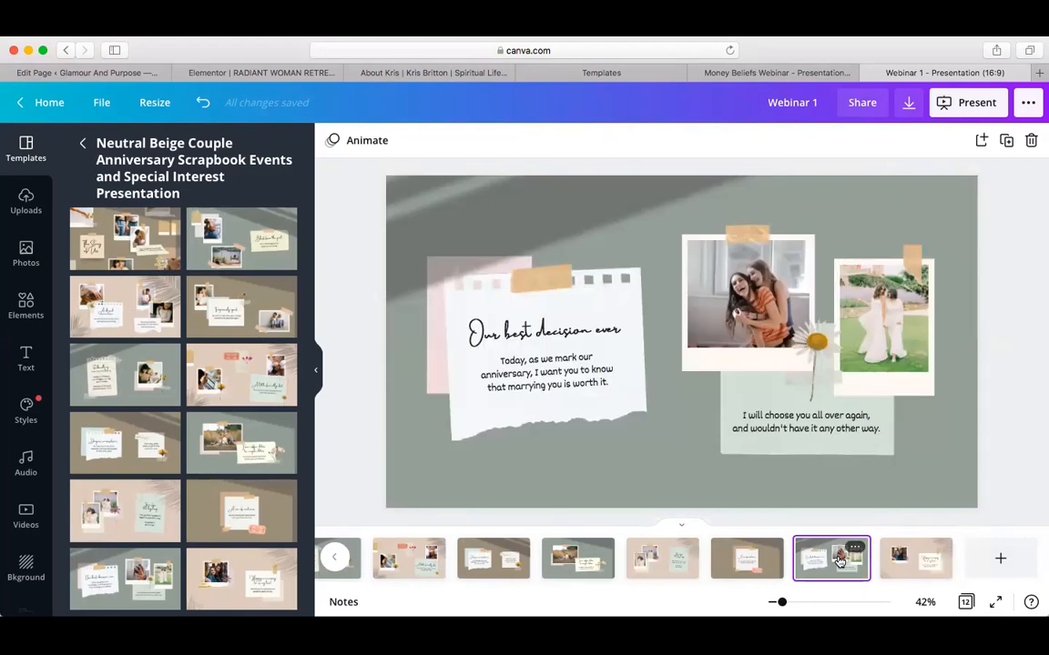
click(336, 559)
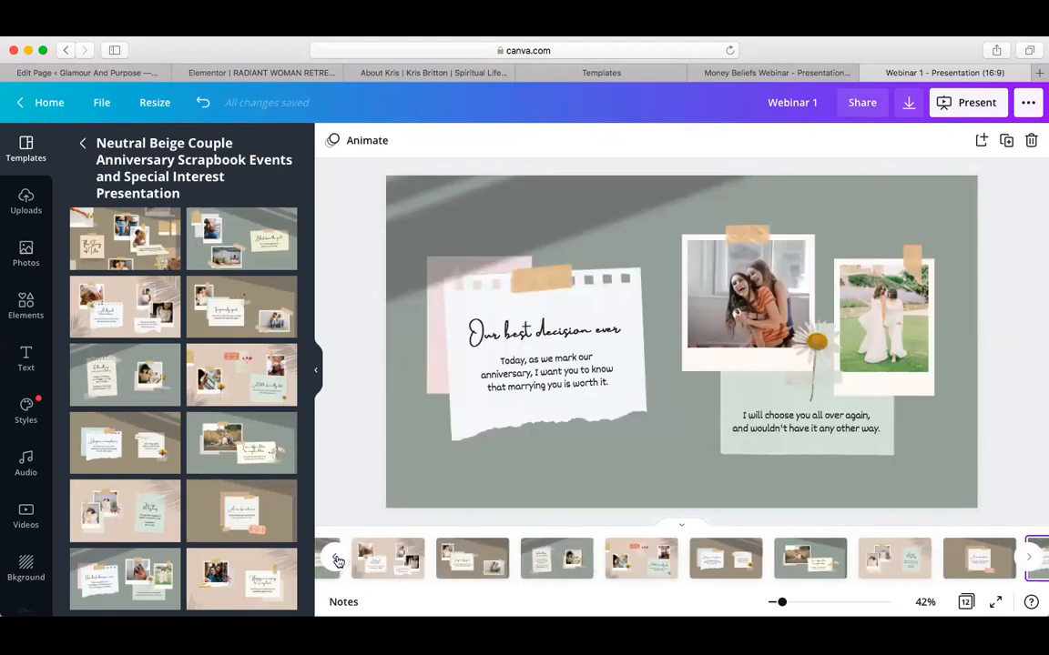
click(335, 559)
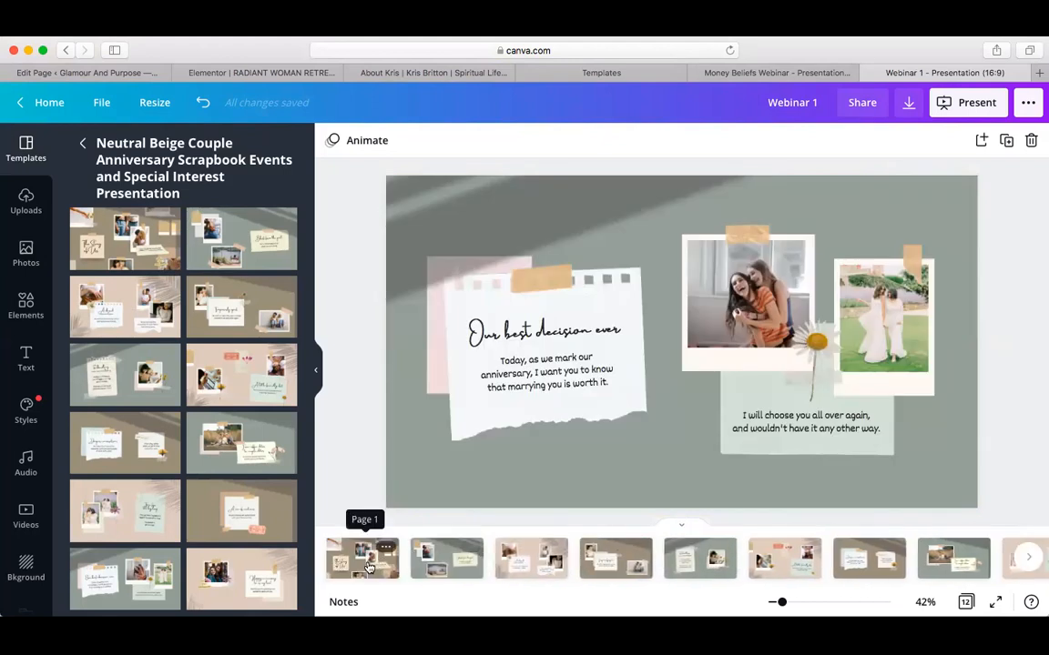
click(368, 568)
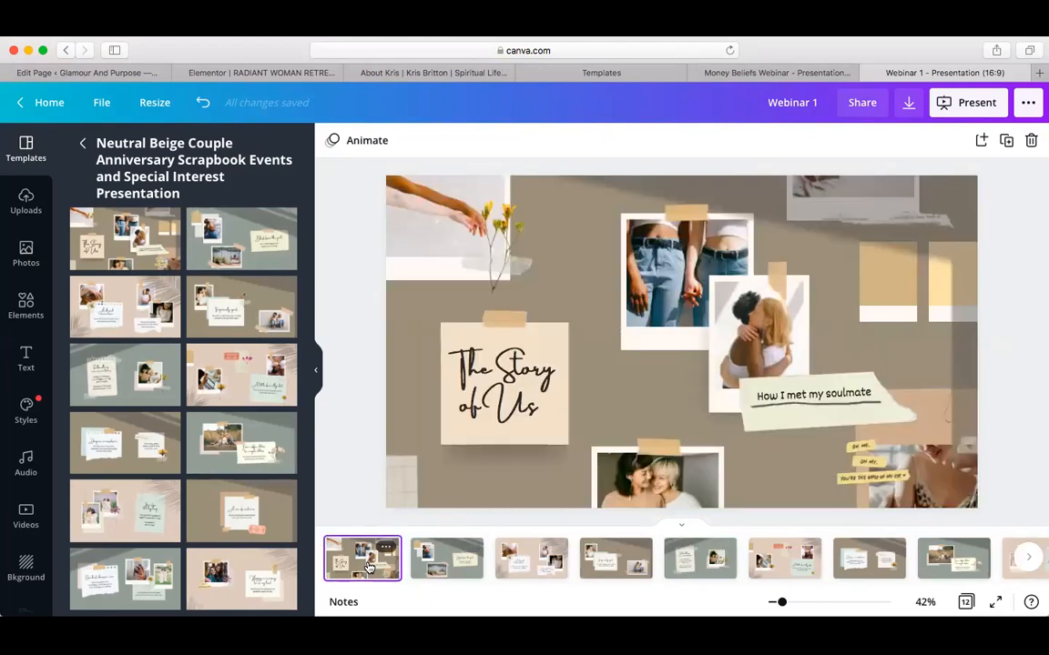
click(457, 569)
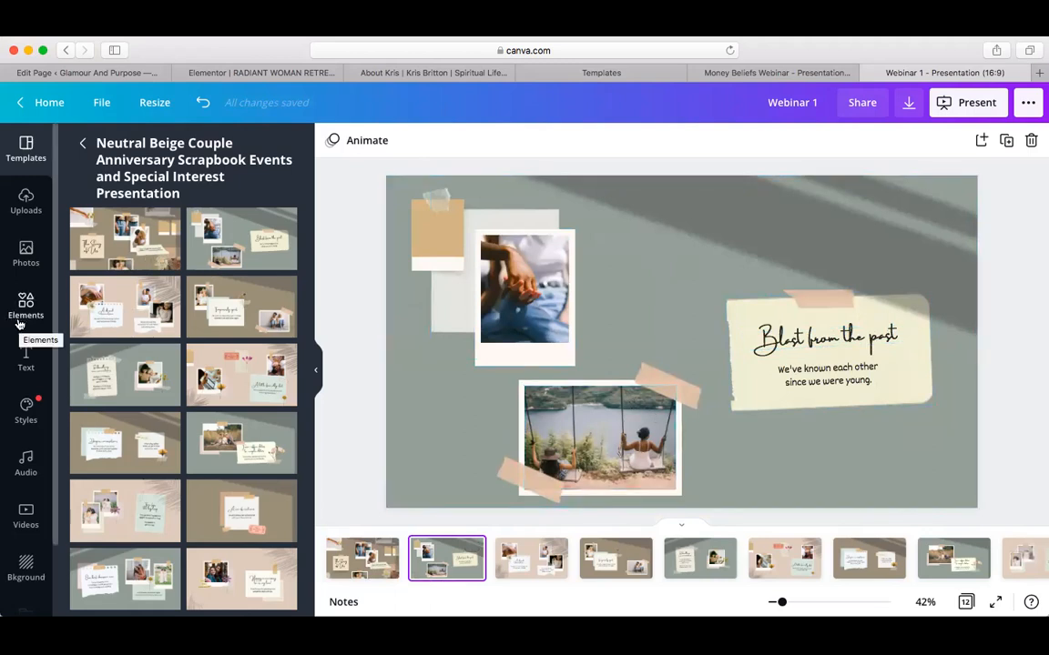
Drag the uploaded yoga photo from Uploads into the slide's top photo frame
click(22, 208)
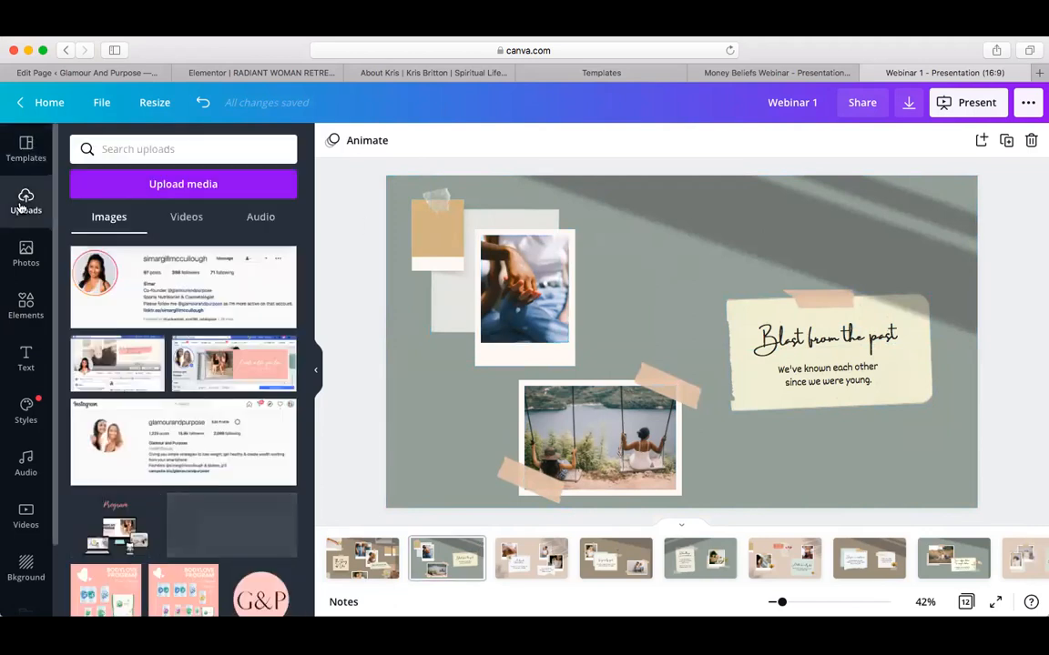
scroll(140, 422, down, 5)
scroll(140, 422, up, 5)
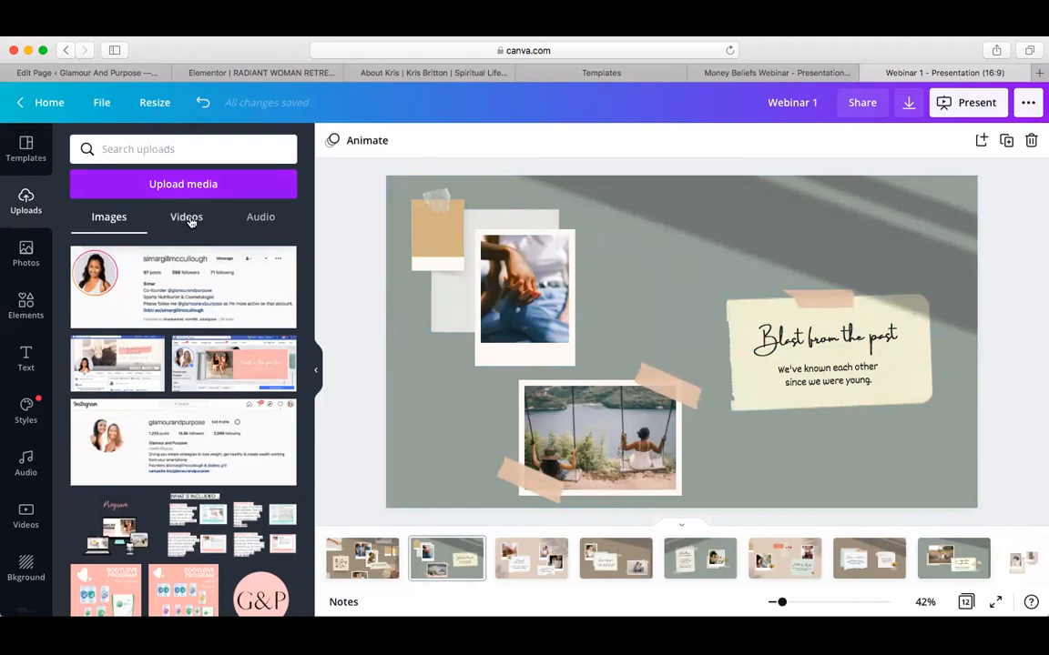
scroll(246, 345, down, 5)
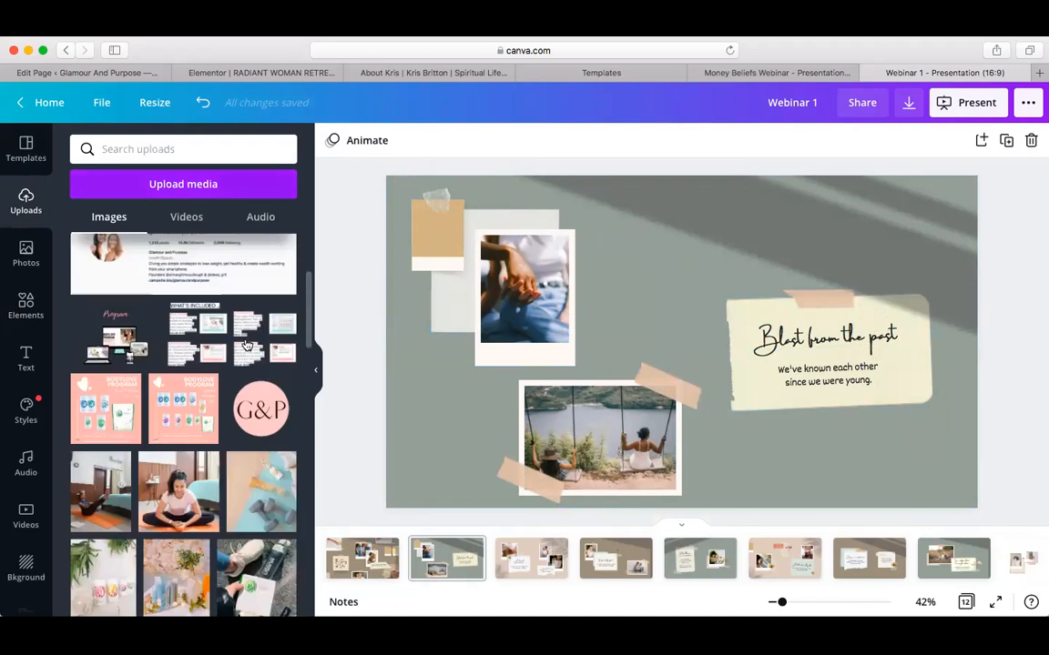
scroll(247, 345, down, 2)
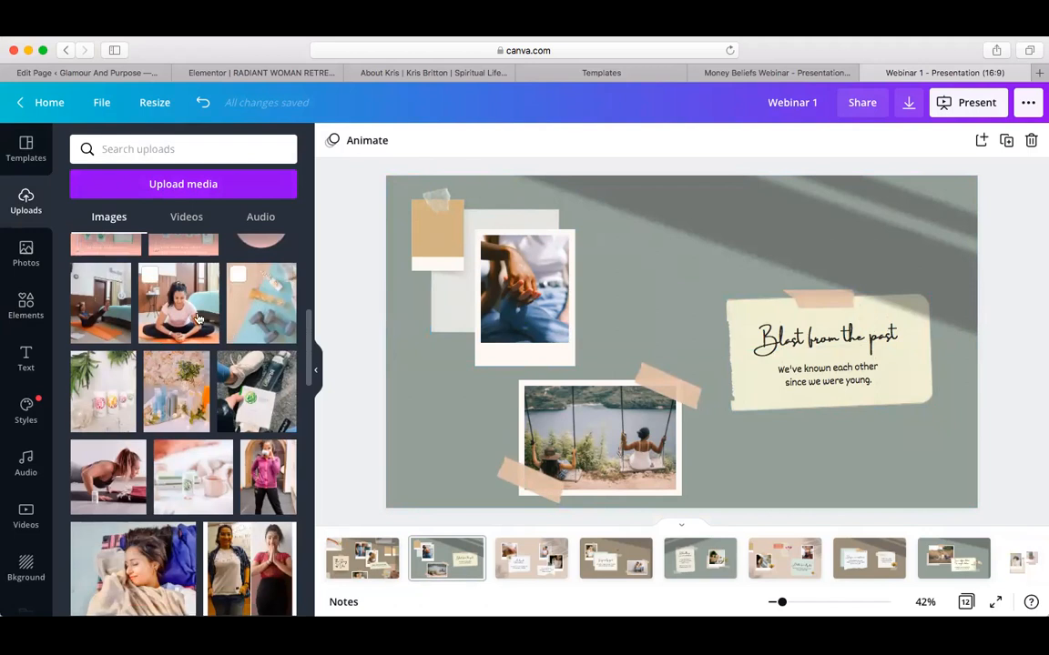
drag(180, 316, 499, 308)
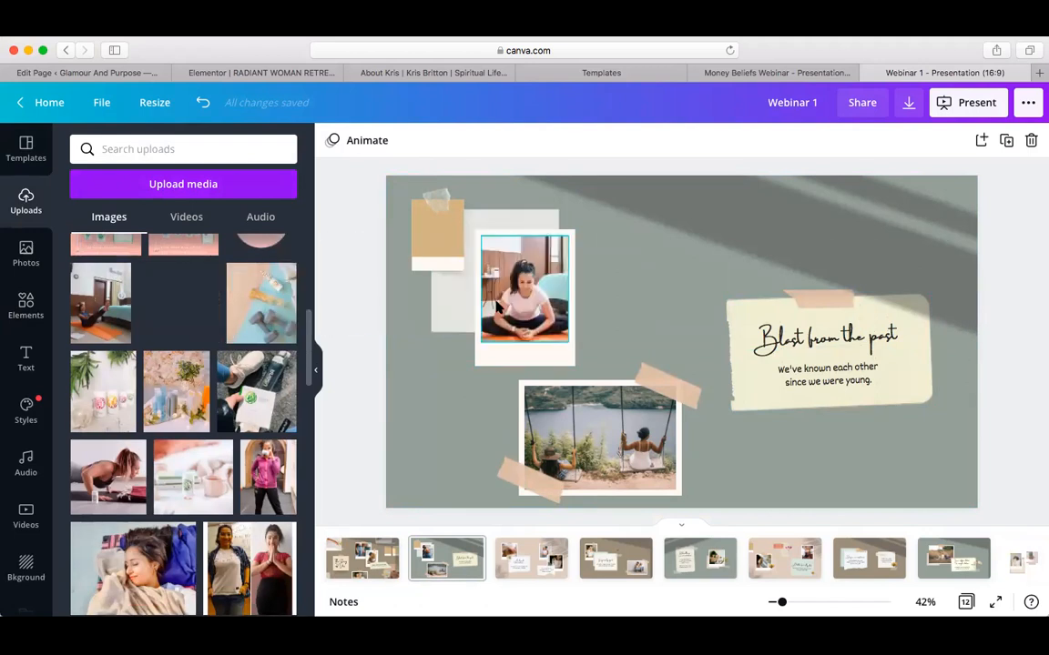
drag(448, 275, 524, 282)
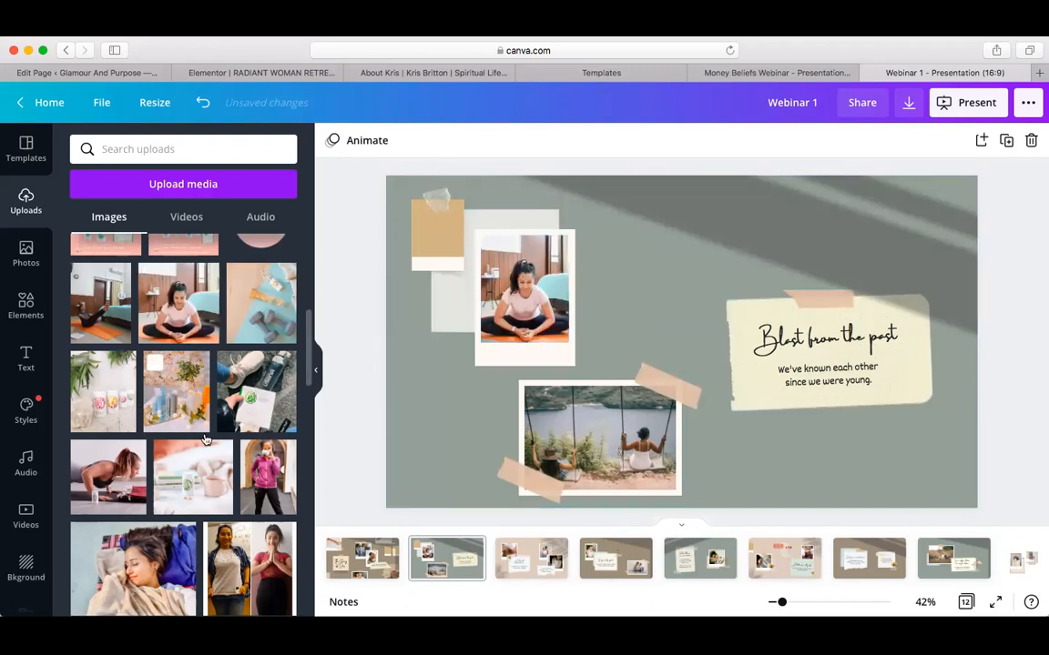
scroll(205, 440, down, 4)
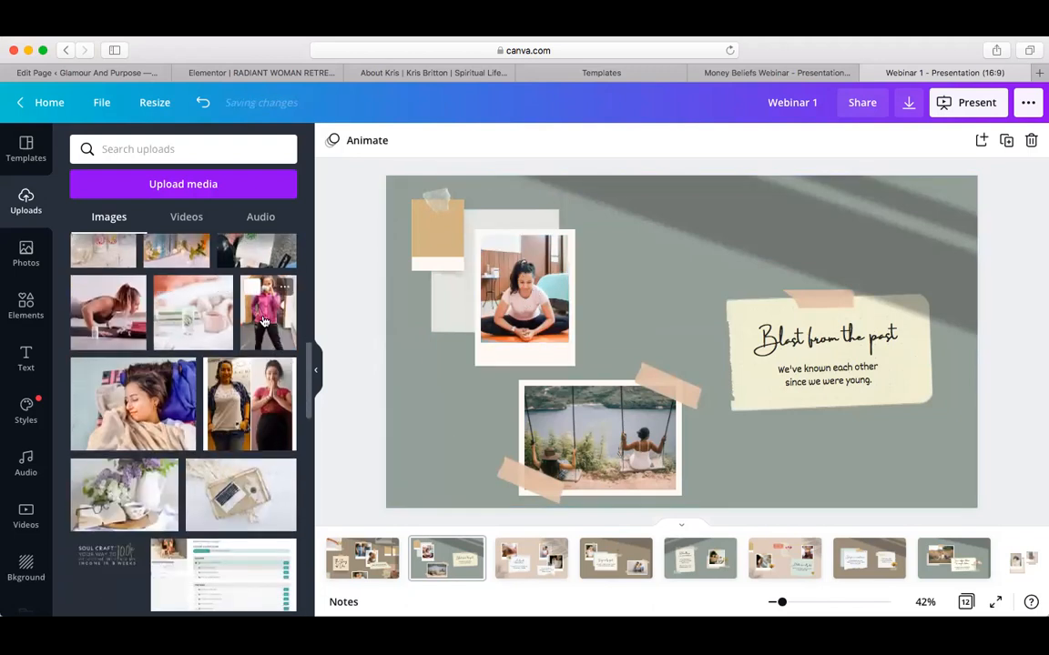
Fill the lower frame with the pink-jacket photo, shifting its crop down so her face shows
drag(293, 316, 537, 437)
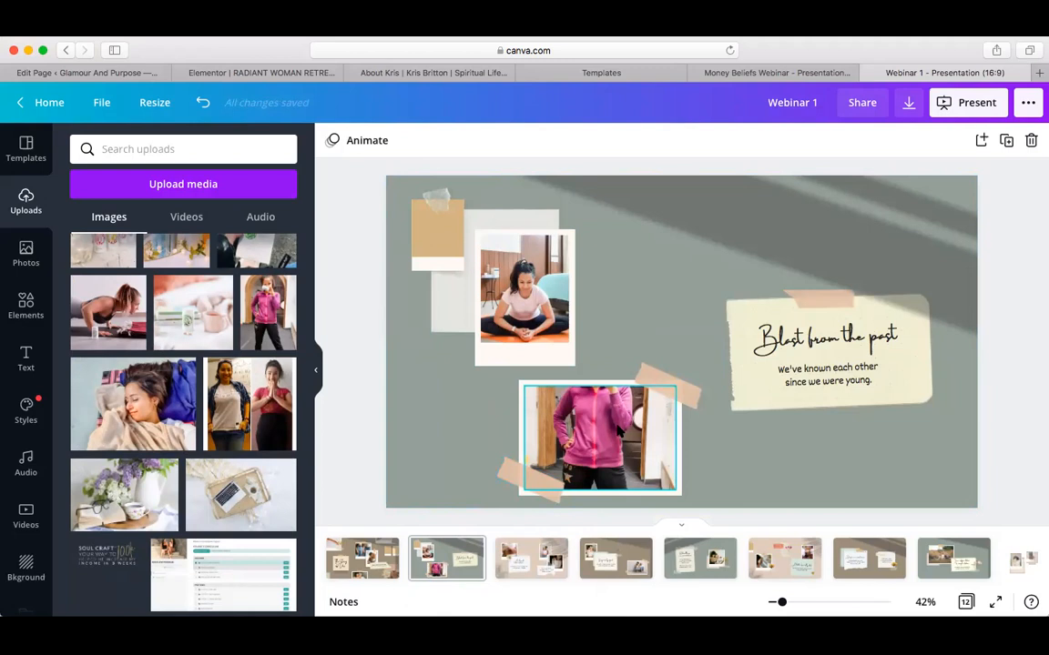
double_click(619, 431)
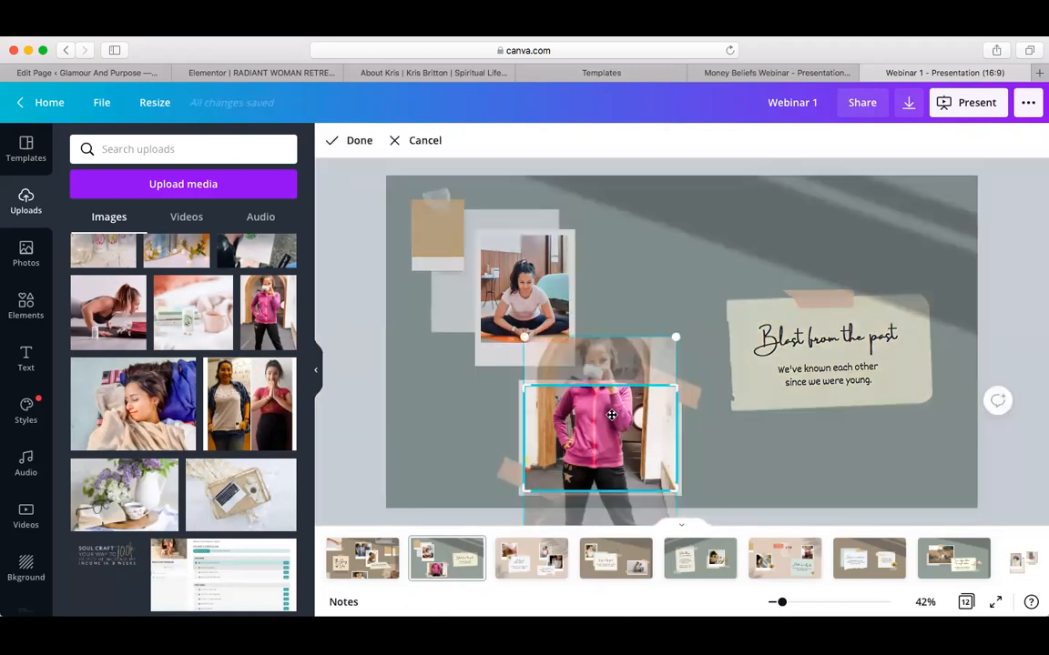
drag(610, 415, 614, 479)
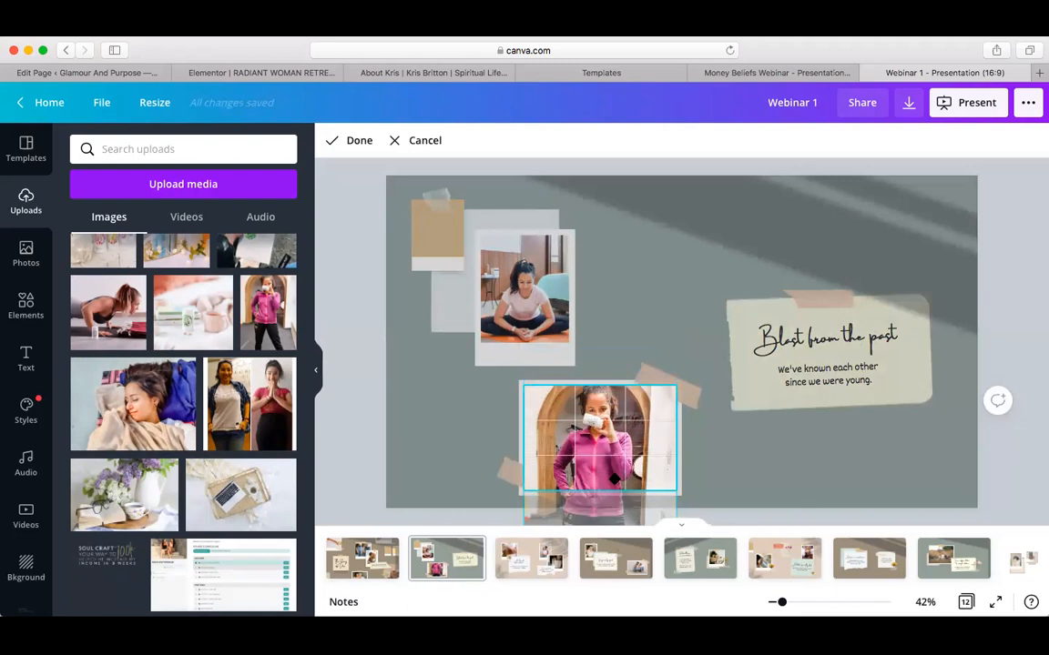
click(450, 437)
click(451, 437)
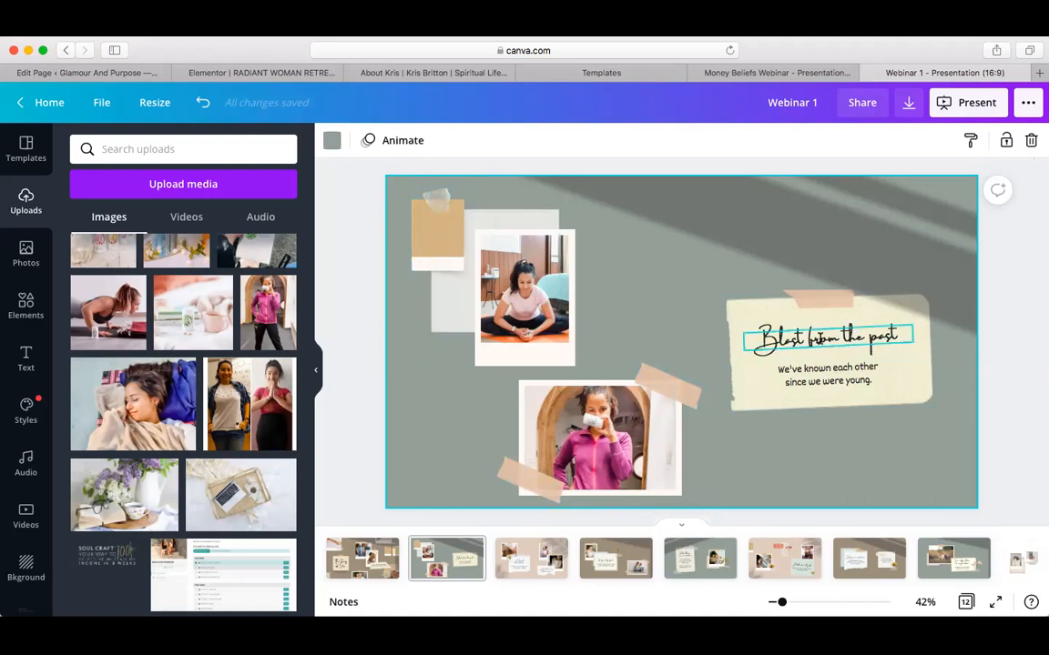
Type the person's full name over the 'Blast from the past' heading text
click(831, 341)
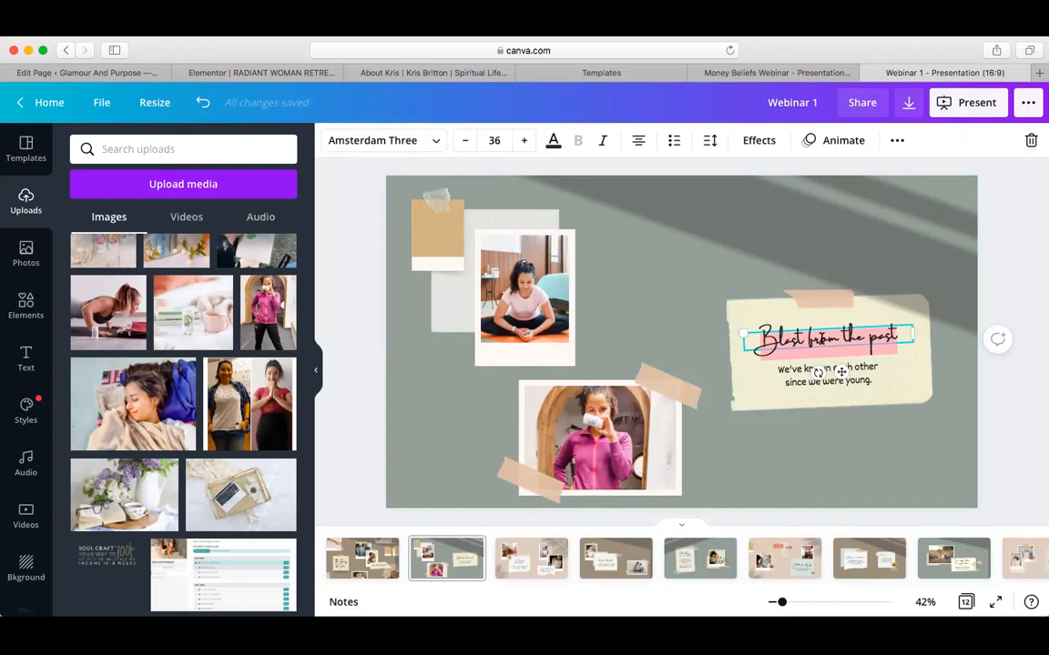
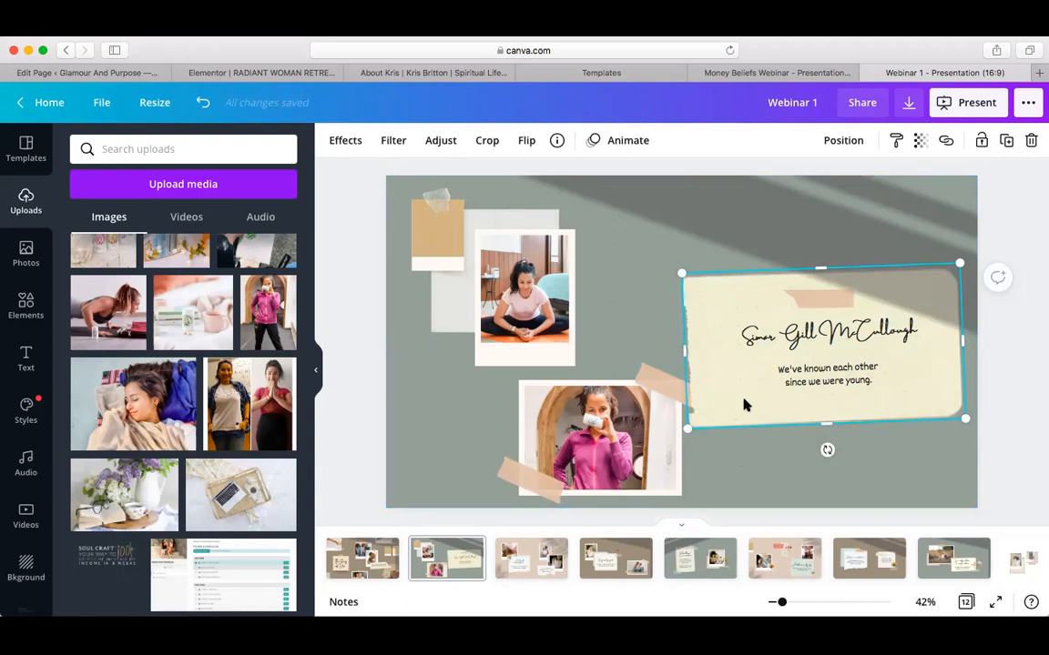
Send the name note card on page 2 to the back, behind the photos and caption
click(843, 141)
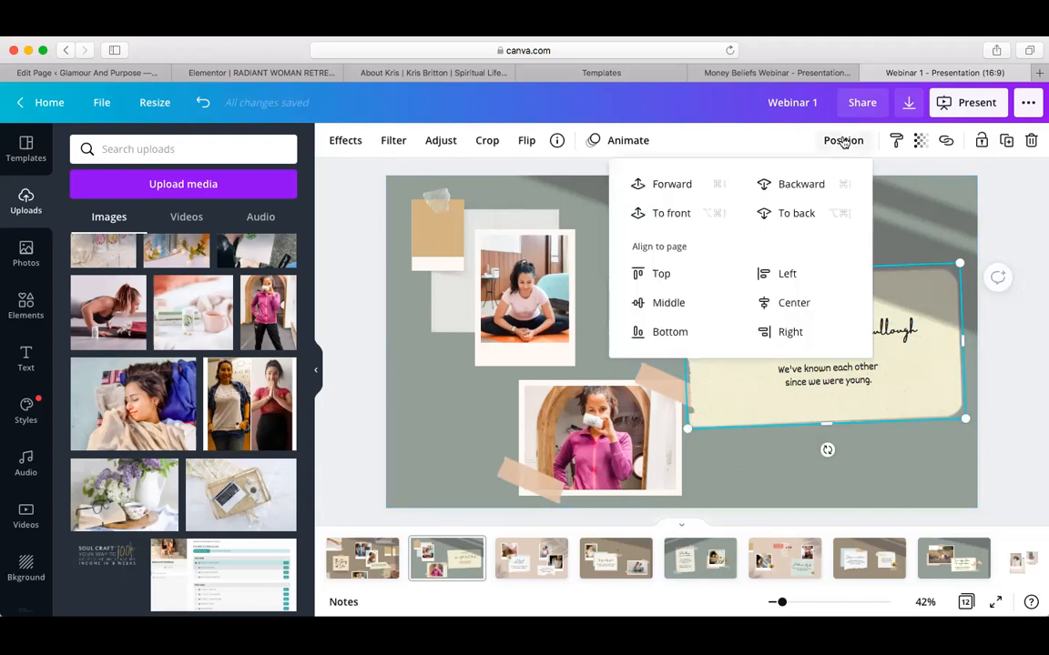
click(788, 215)
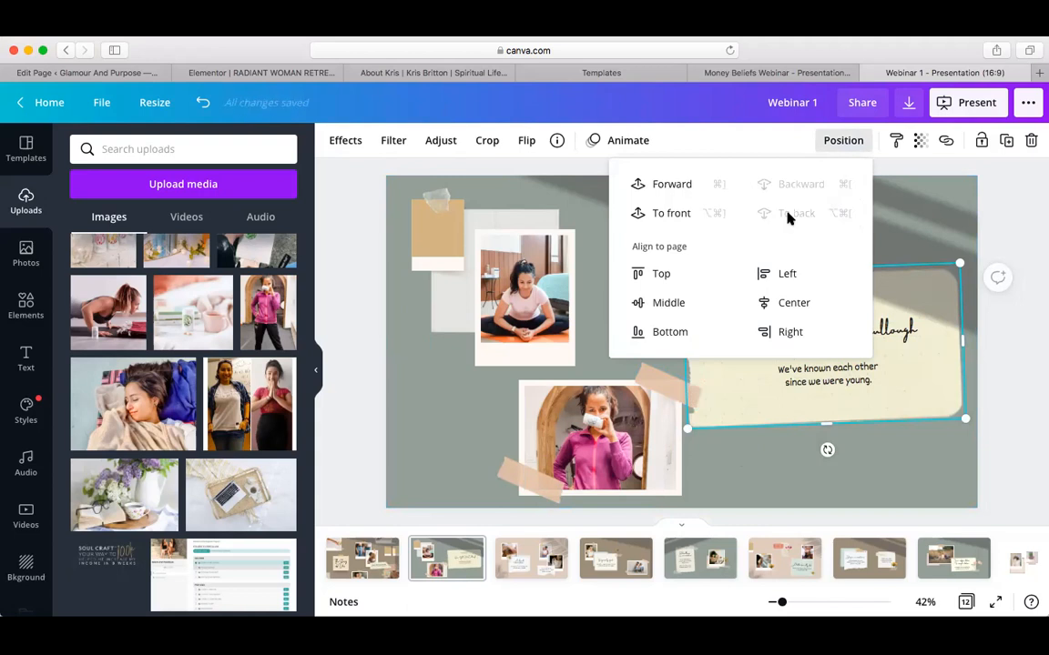
click(908, 465)
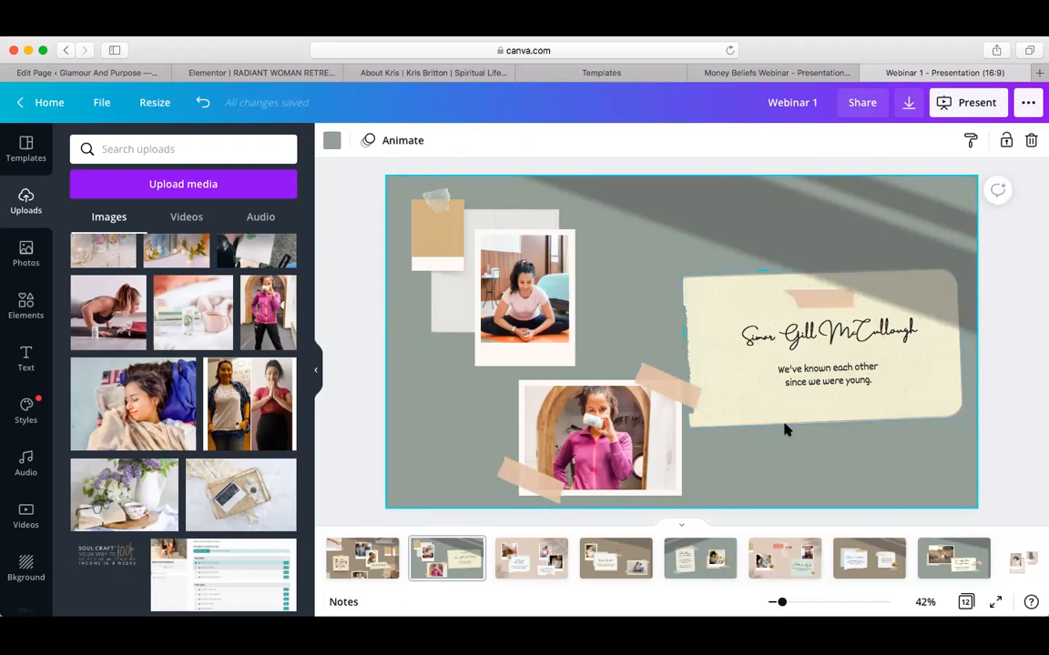
click(823, 377)
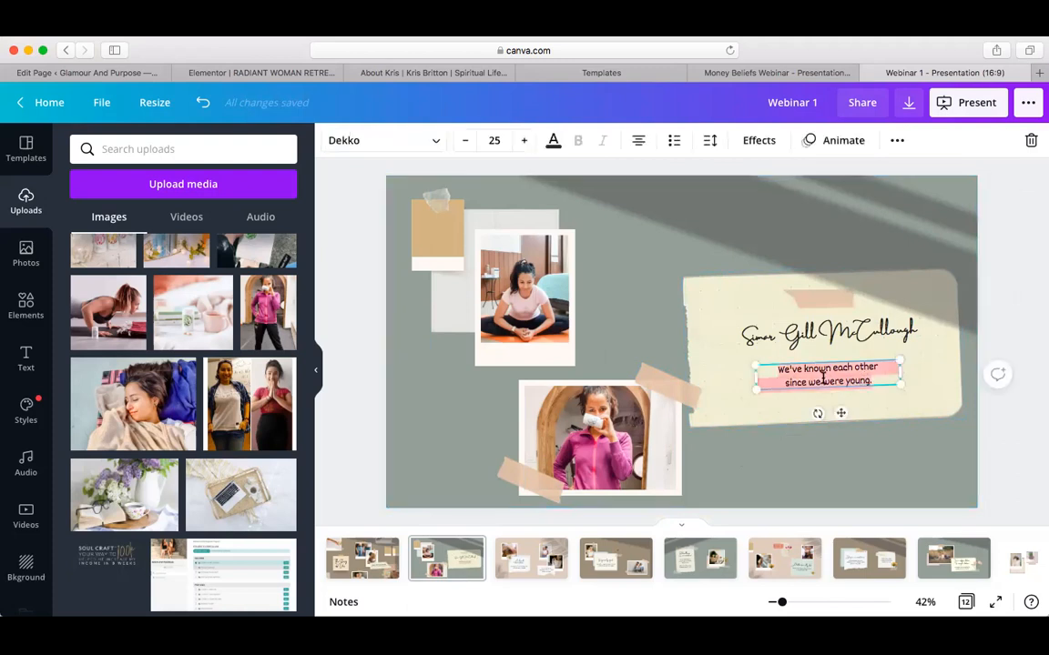
click(880, 461)
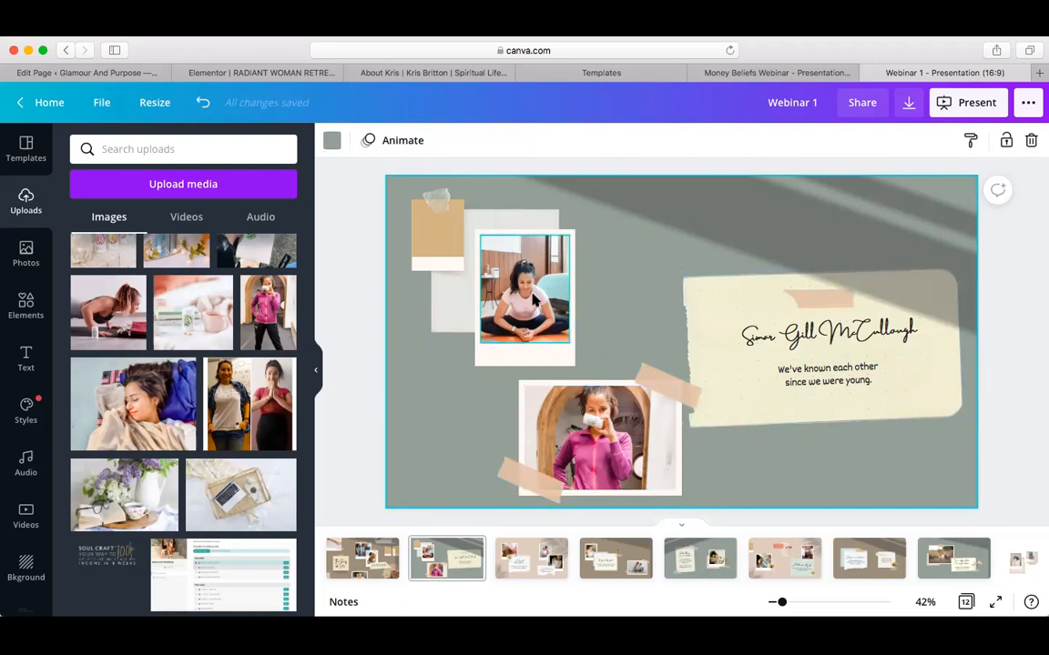
On page 3, search stock photos for Flowers and put the floral wreath in the left frame
click(528, 567)
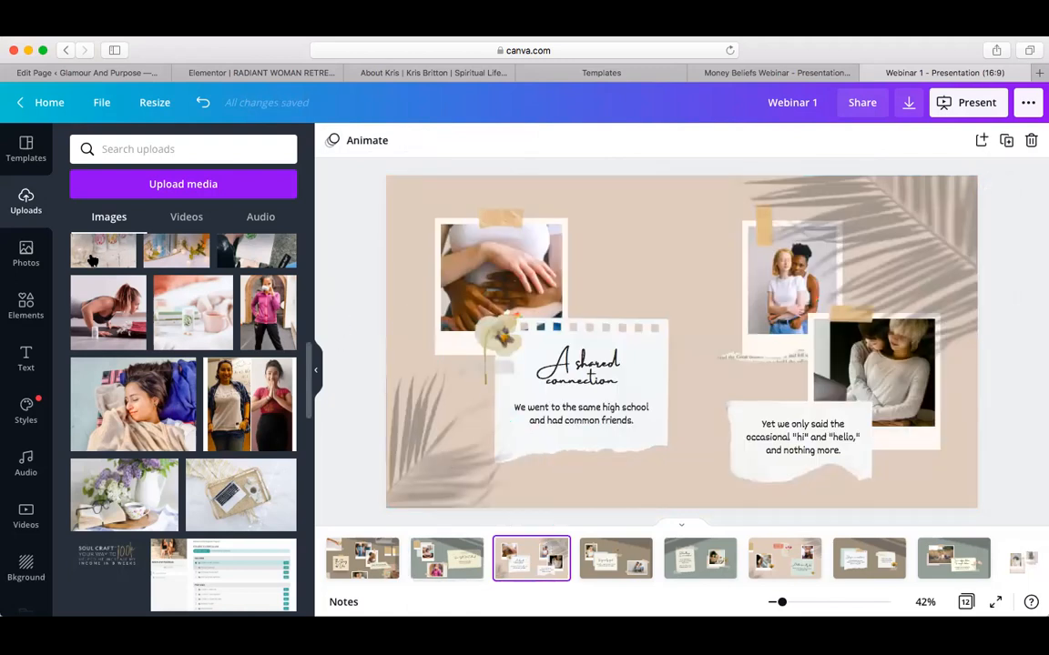
click(24, 255)
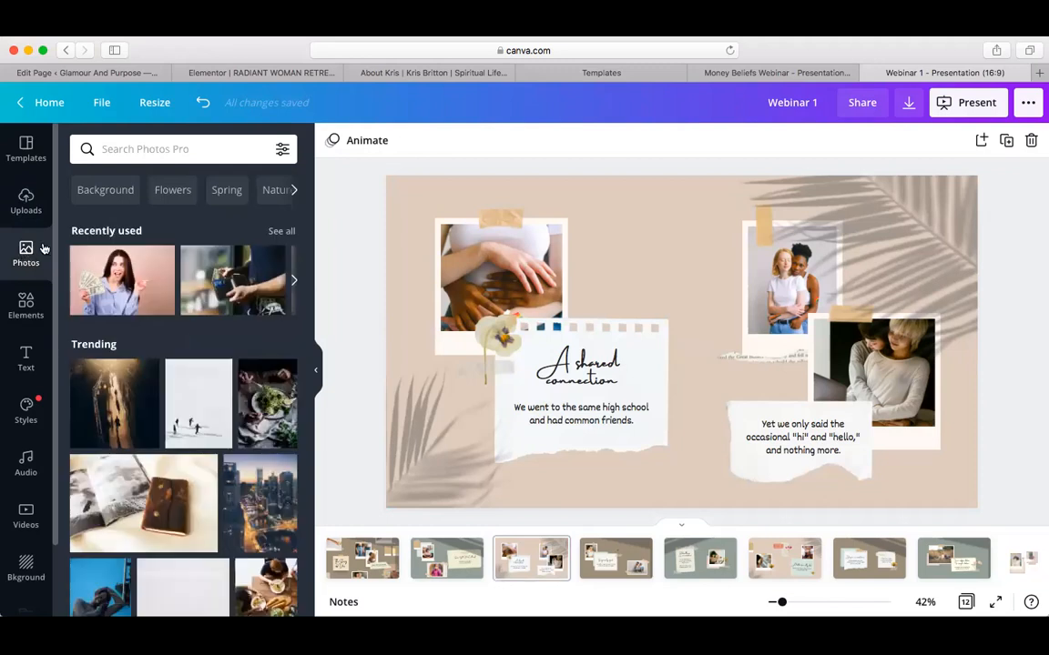
click(172, 190)
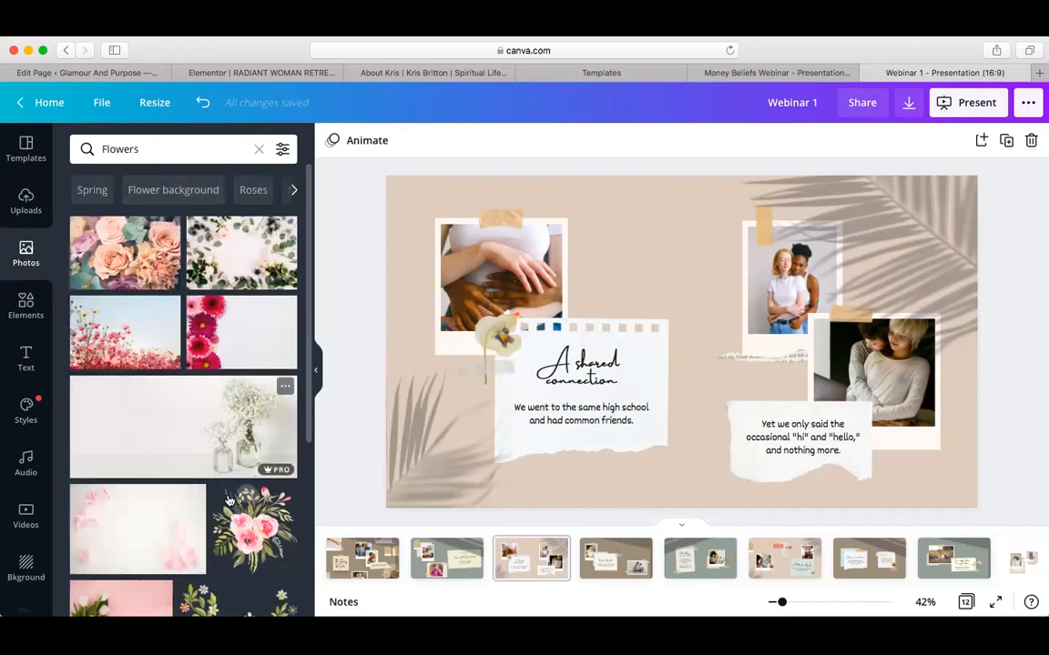
scroll(178, 549, down, 5)
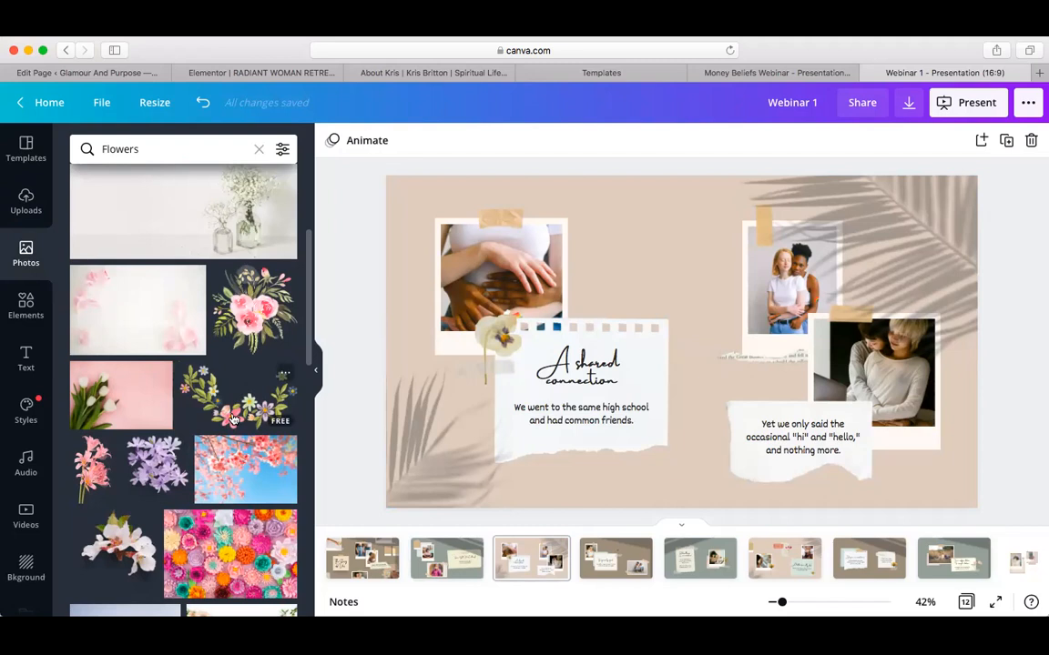
drag(232, 419, 467, 284)
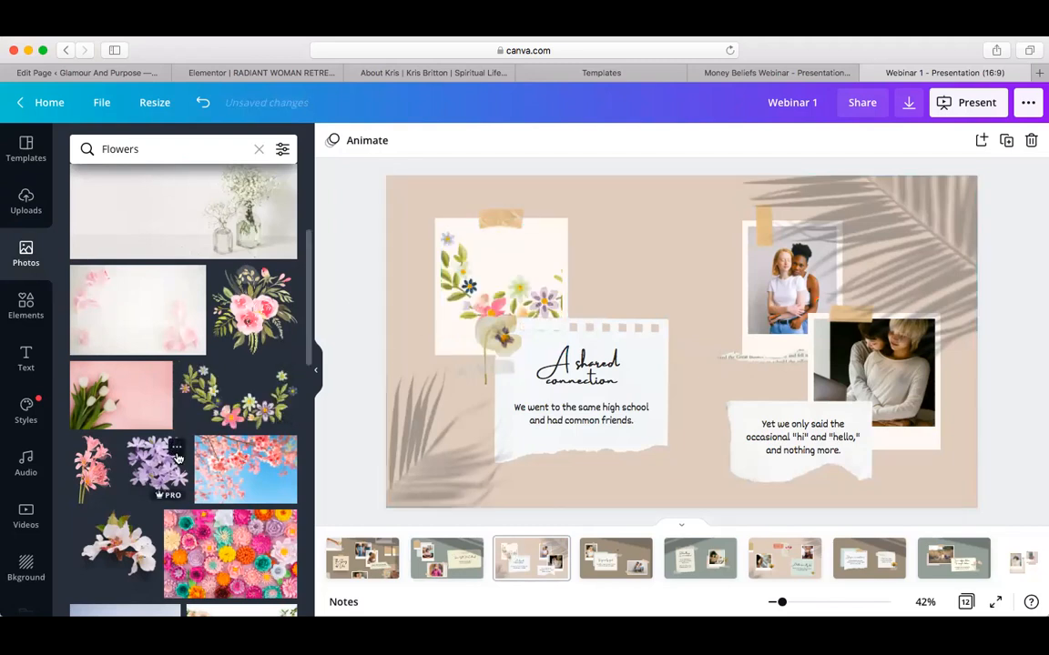
Place the pink blossom photo in the upper-right frame and adjust its crop
scroll(255, 469, down, 5)
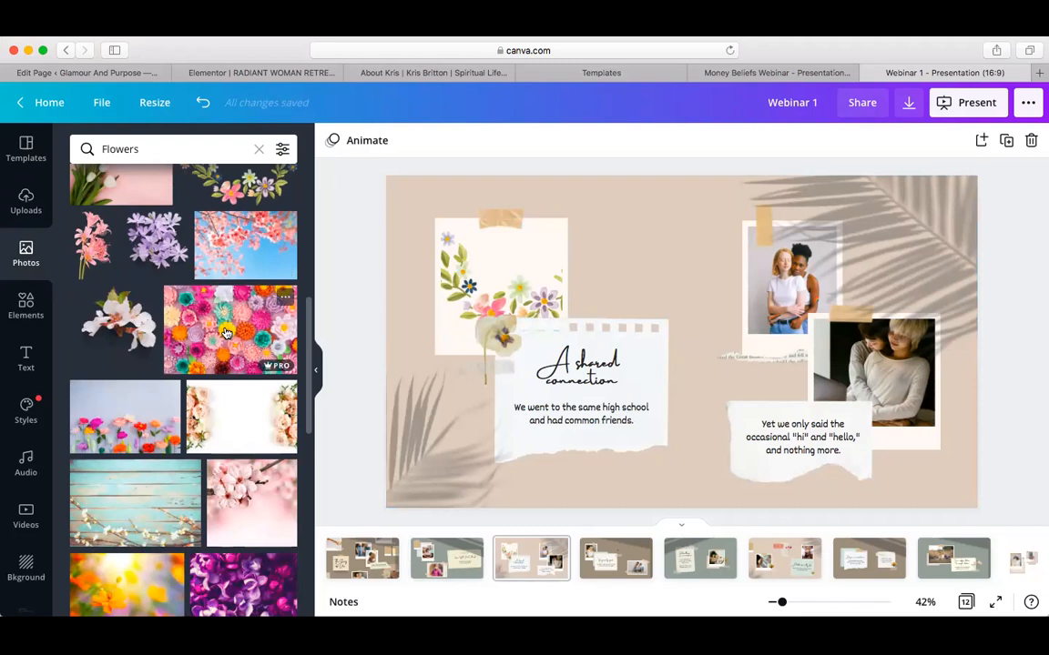
scroll(219, 426, down, 4)
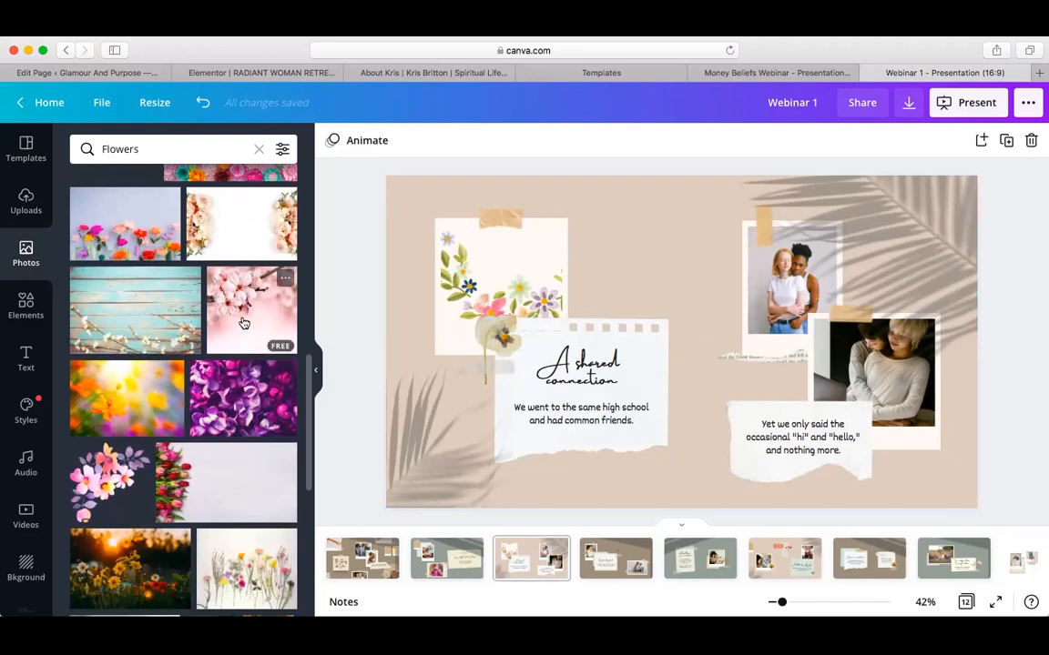
drag(242, 324, 772, 275)
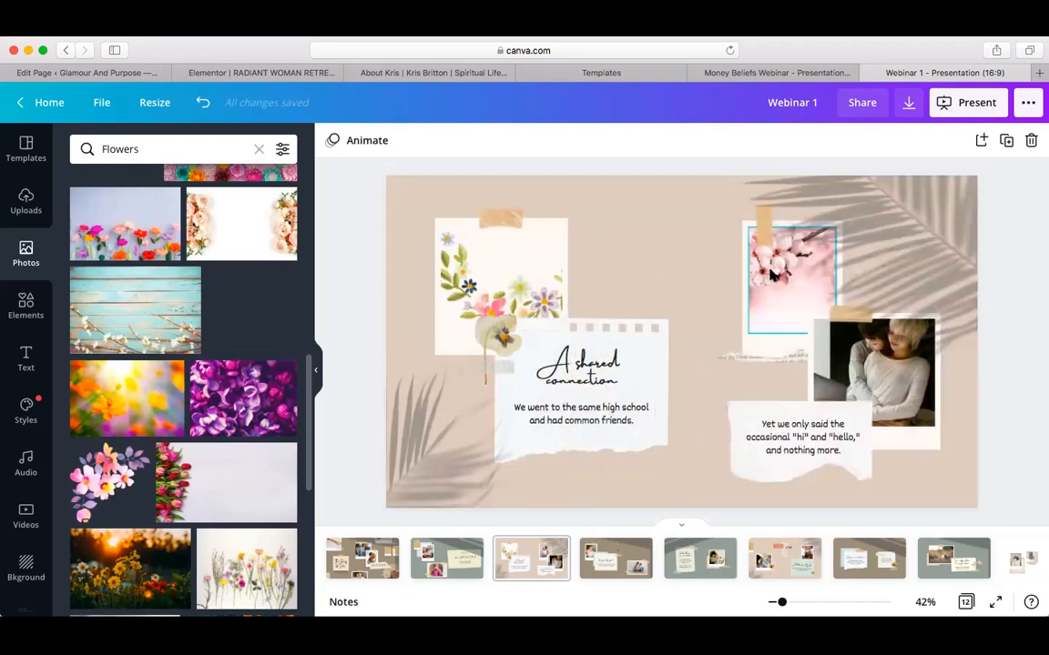
double_click(771, 275)
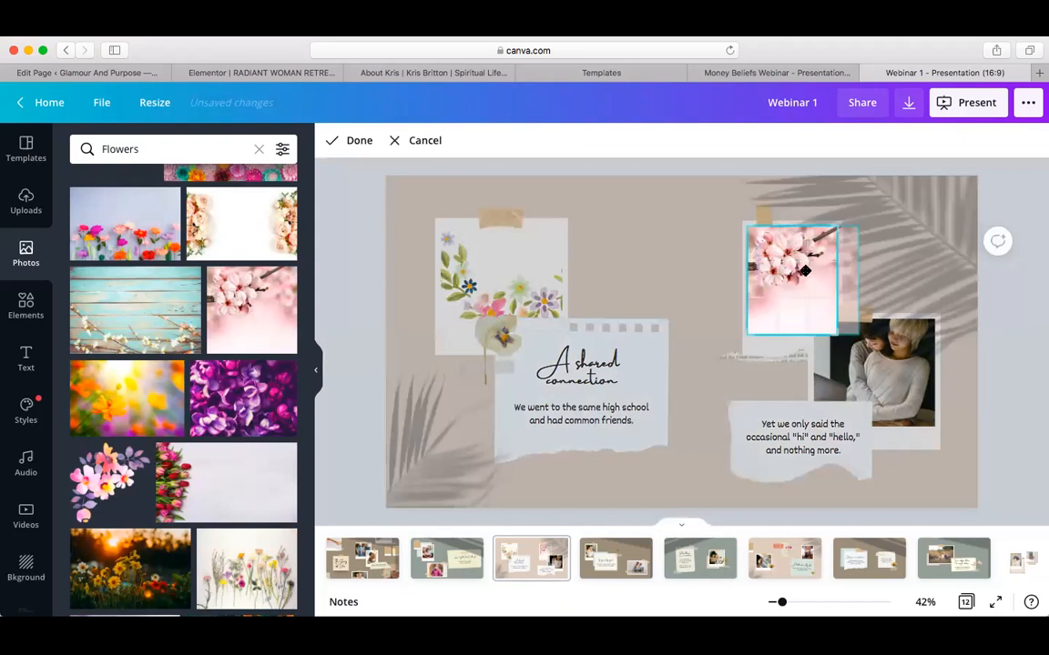
click(1017, 318)
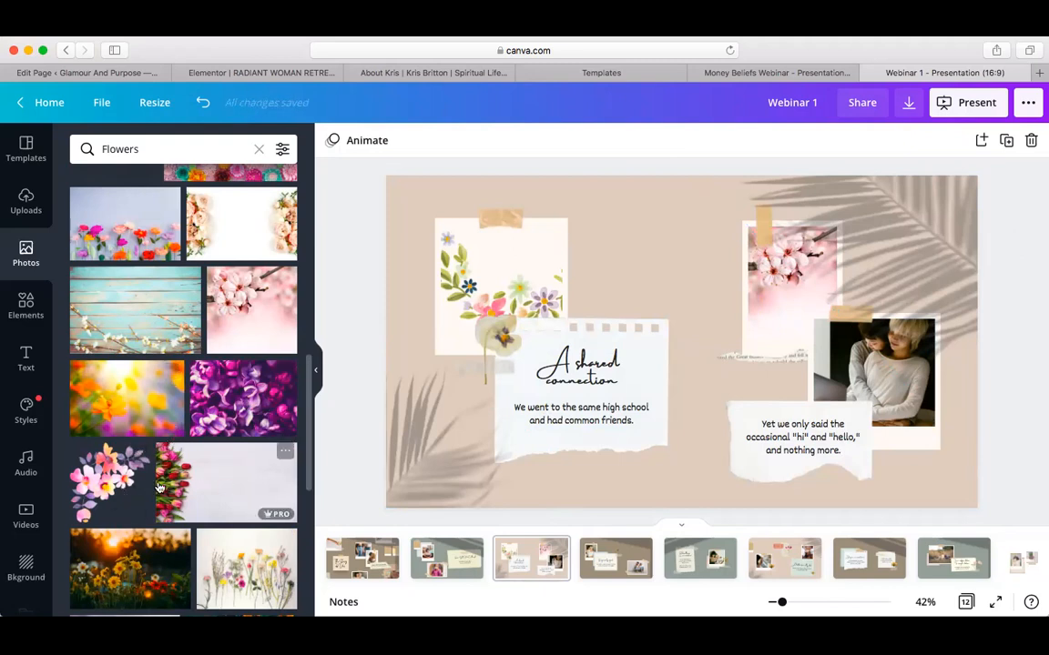
Fill the lower-right frame with sunset wildflowers and the top-left with white flowers on wood
scroll(182, 482, down, 5)
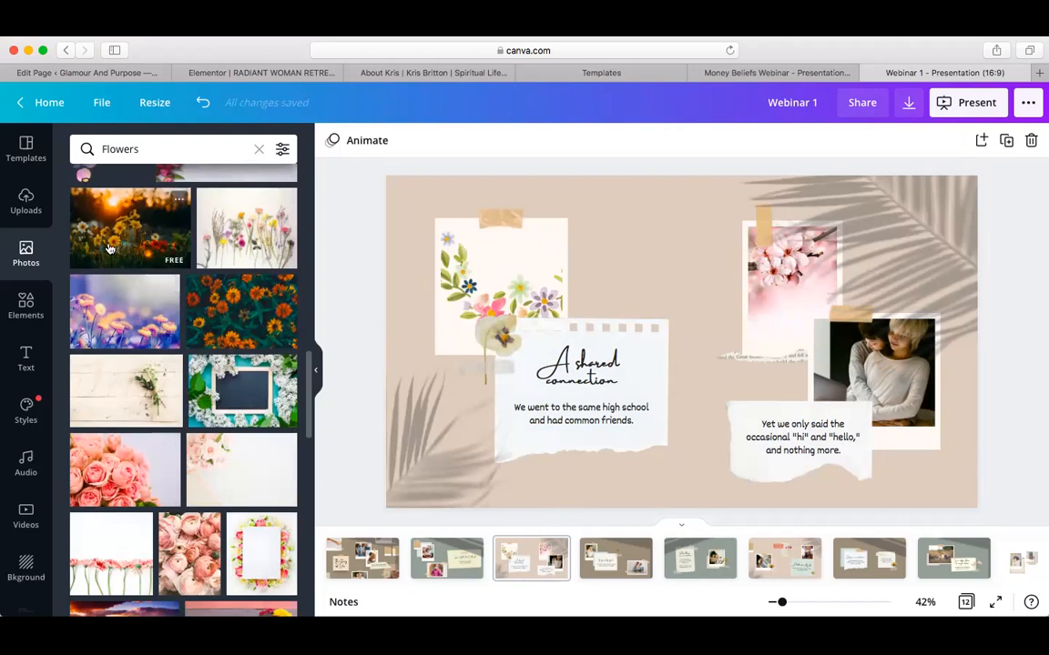
drag(127, 238, 910, 382)
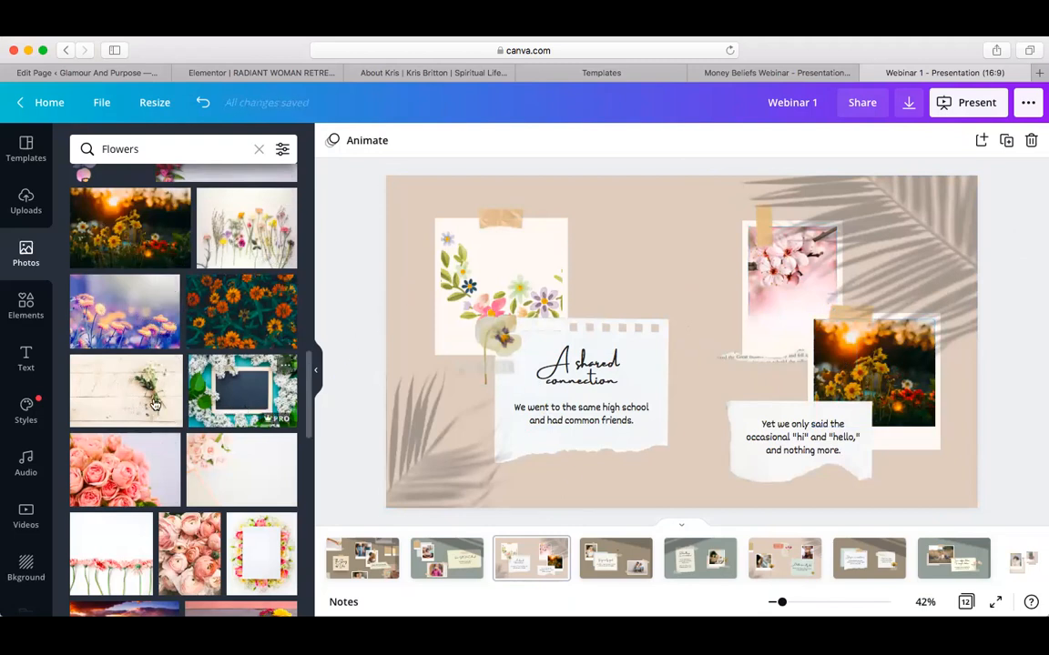
drag(146, 387, 407, 288)
double_click(471, 288)
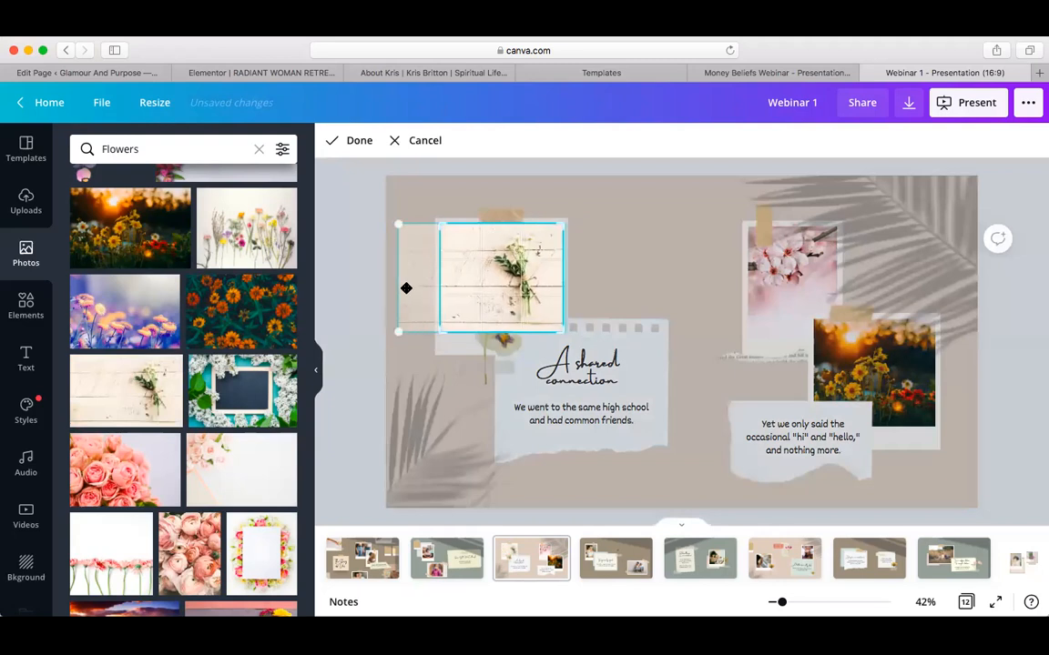
click(368, 256)
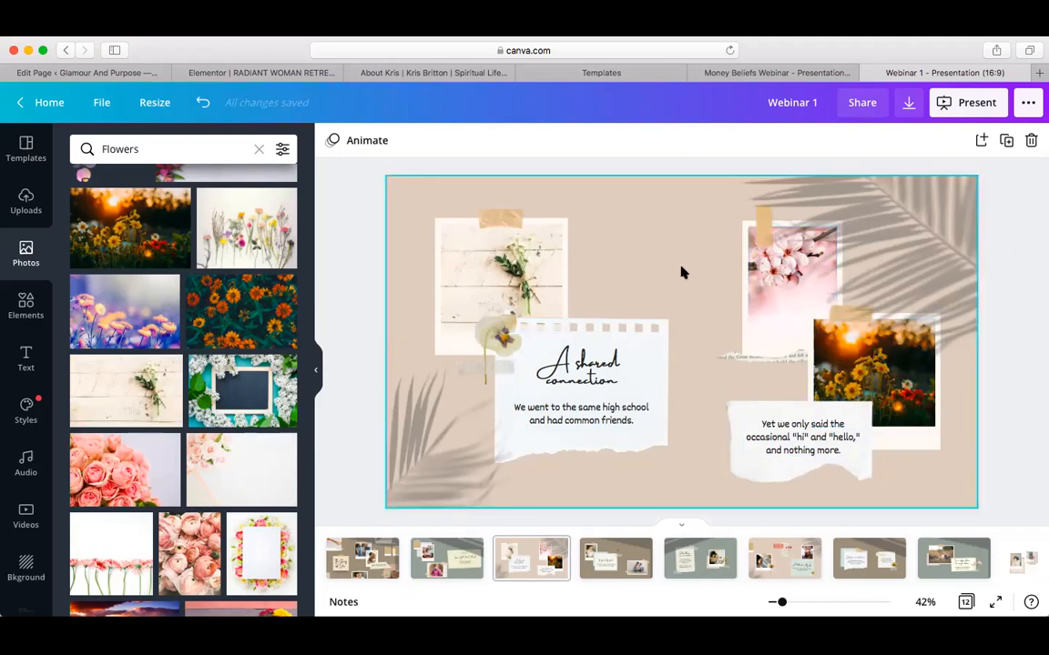
click(638, 202)
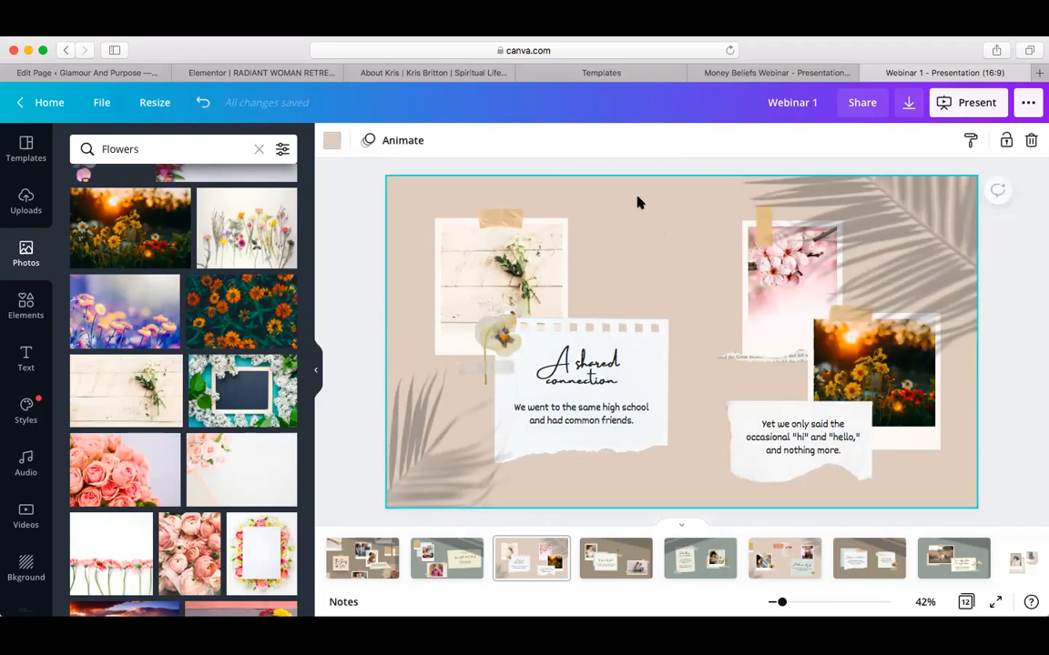
click(331, 151)
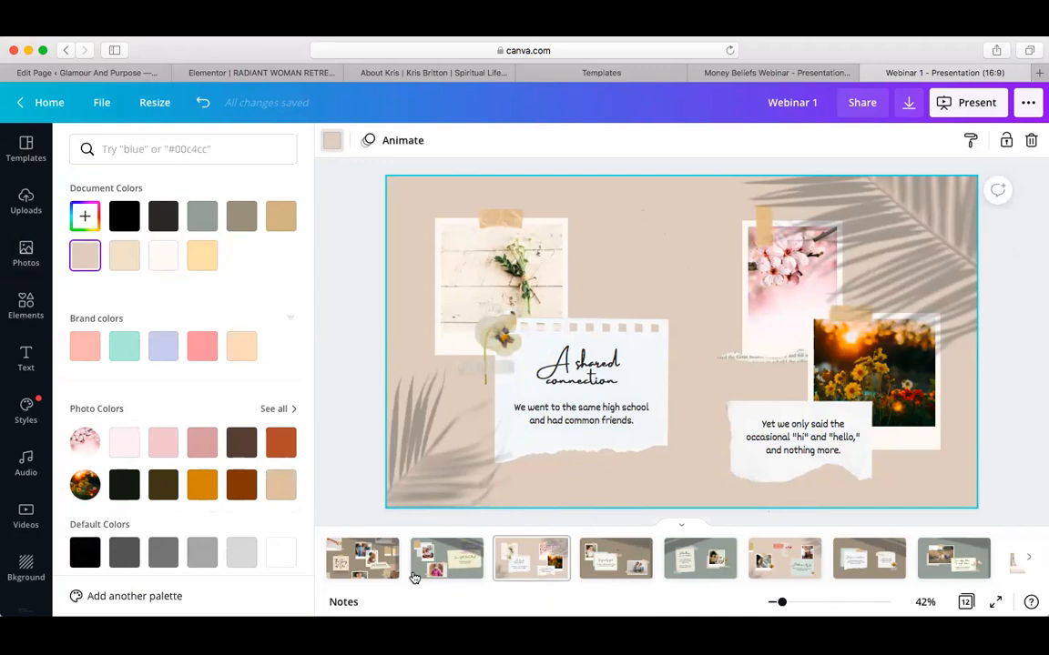
mouse_move(556, 557)
click(202, 347)
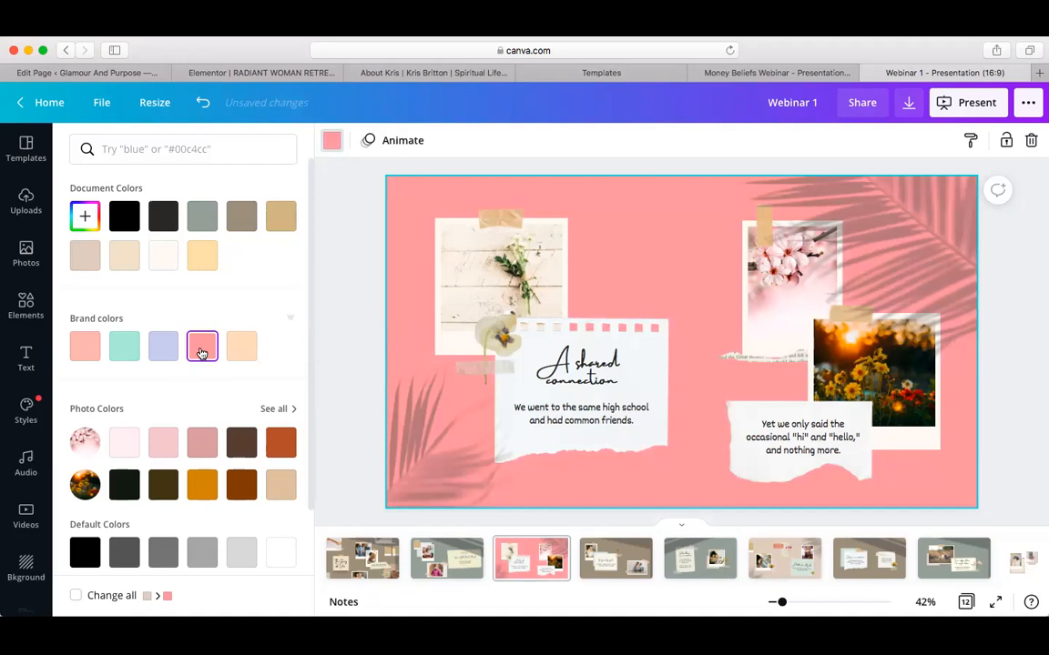
click(159, 350)
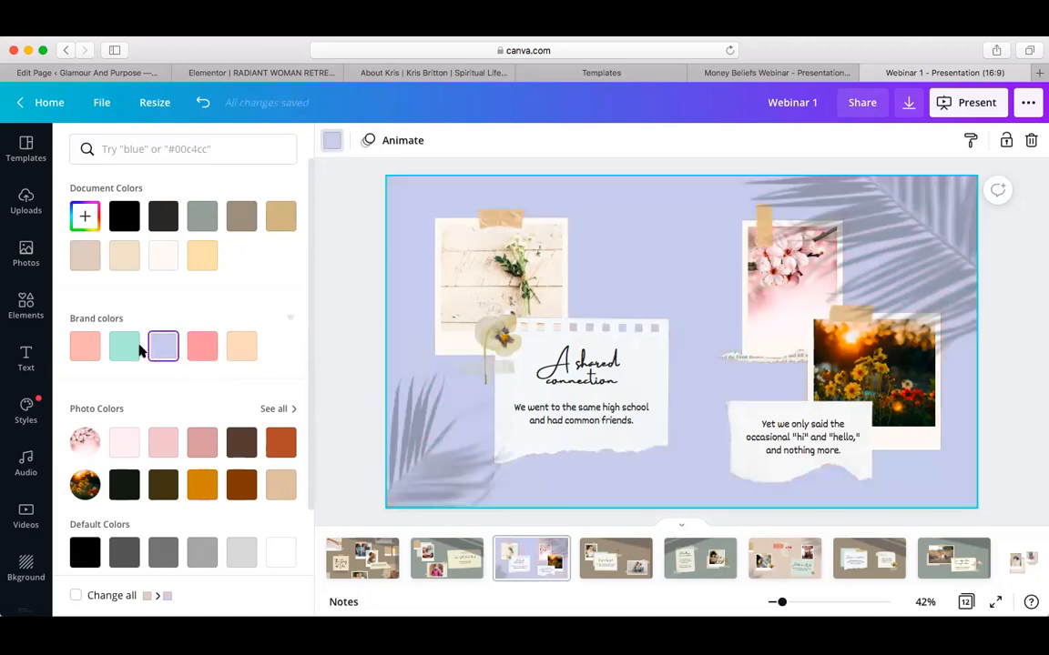
click(121, 347)
click(82, 346)
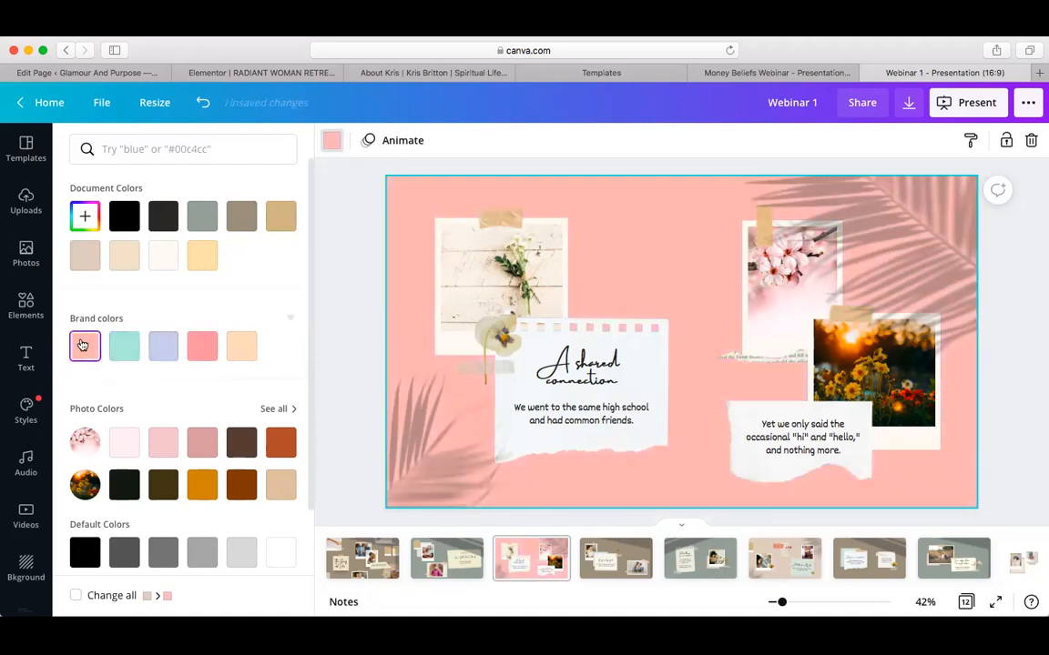
click(124, 346)
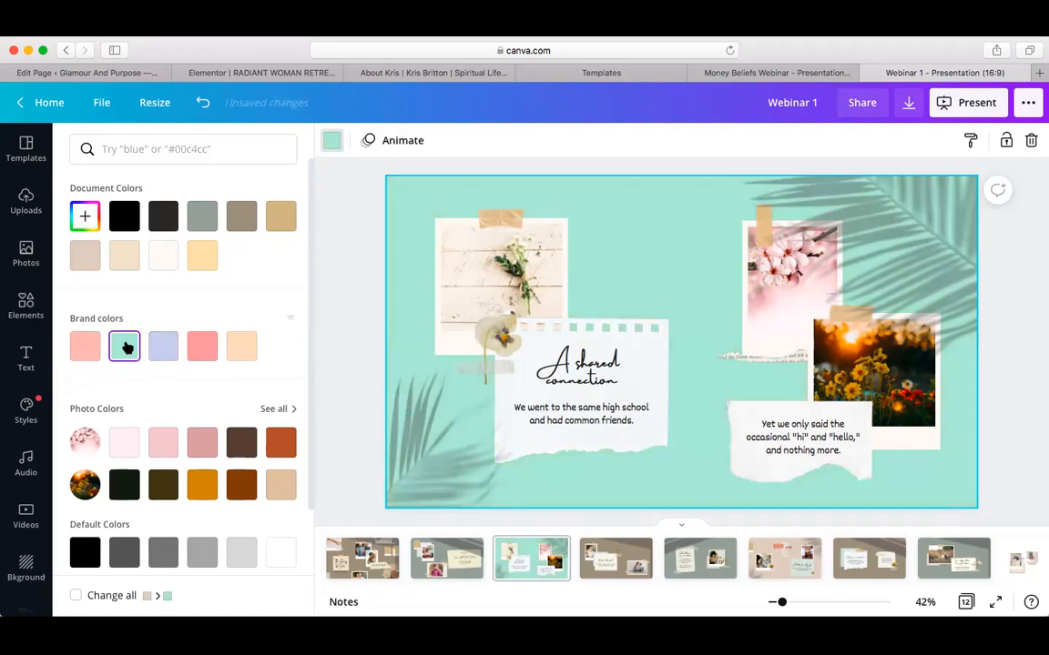
click(84, 352)
click(83, 257)
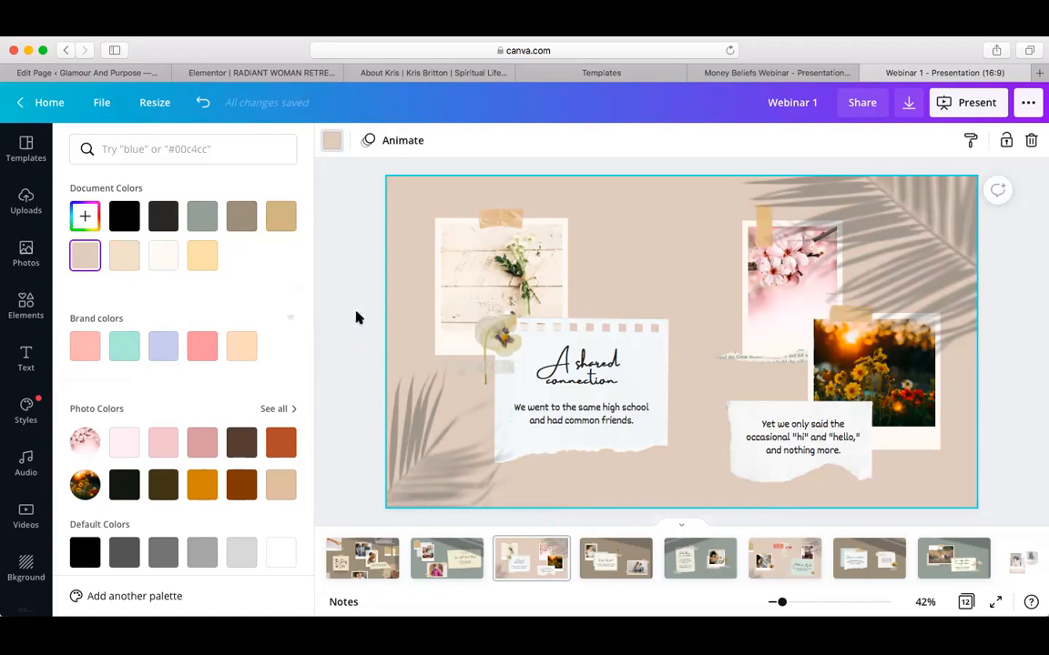
click(363, 251)
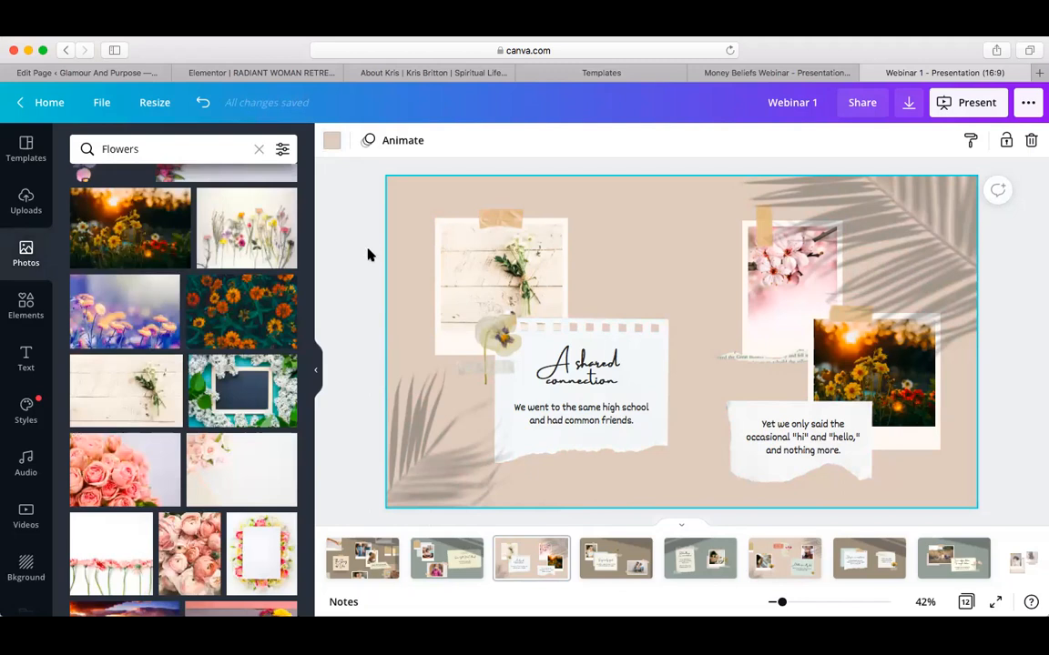
Scroll past pages 7–9 down to page 10, 'A mix of emotions'
scroll(685, 516, down, 2)
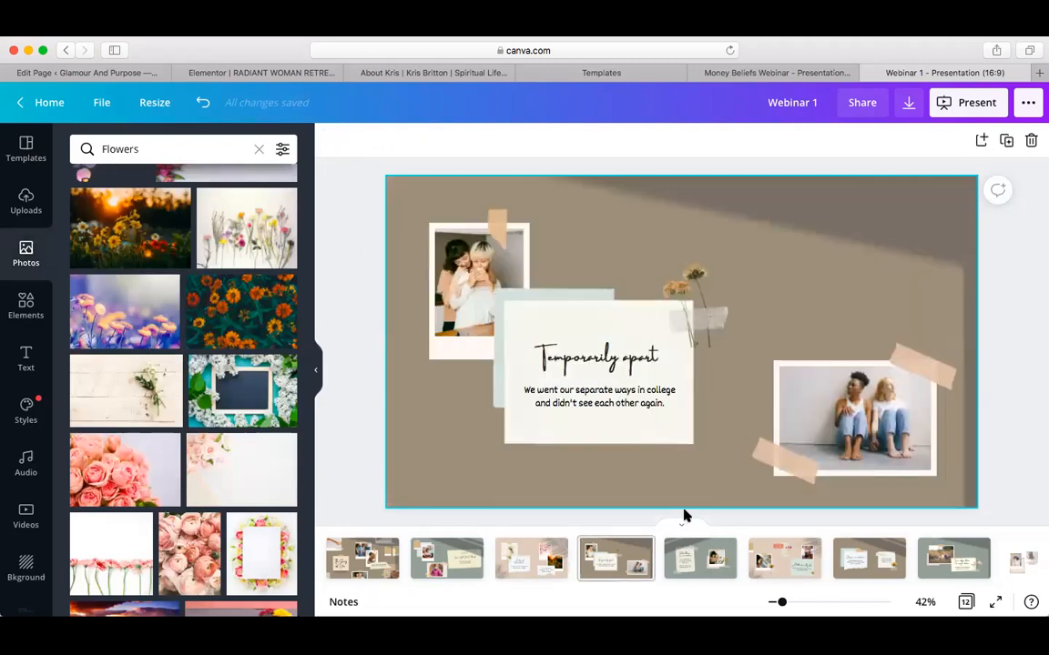
scroll(685, 516, down, 1)
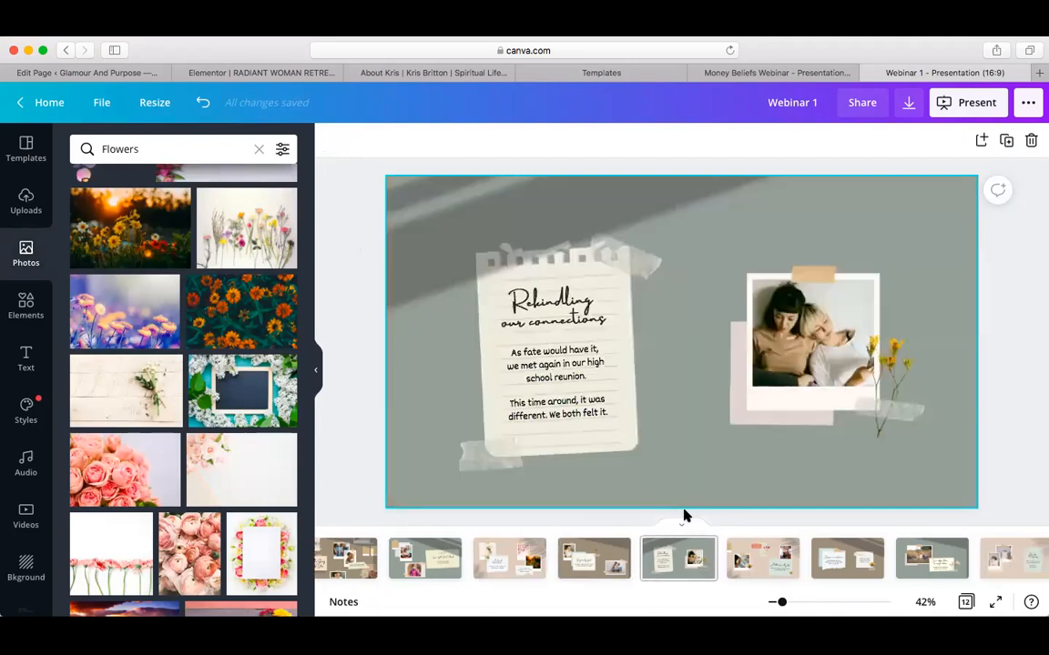
scroll(684, 516, down, 1)
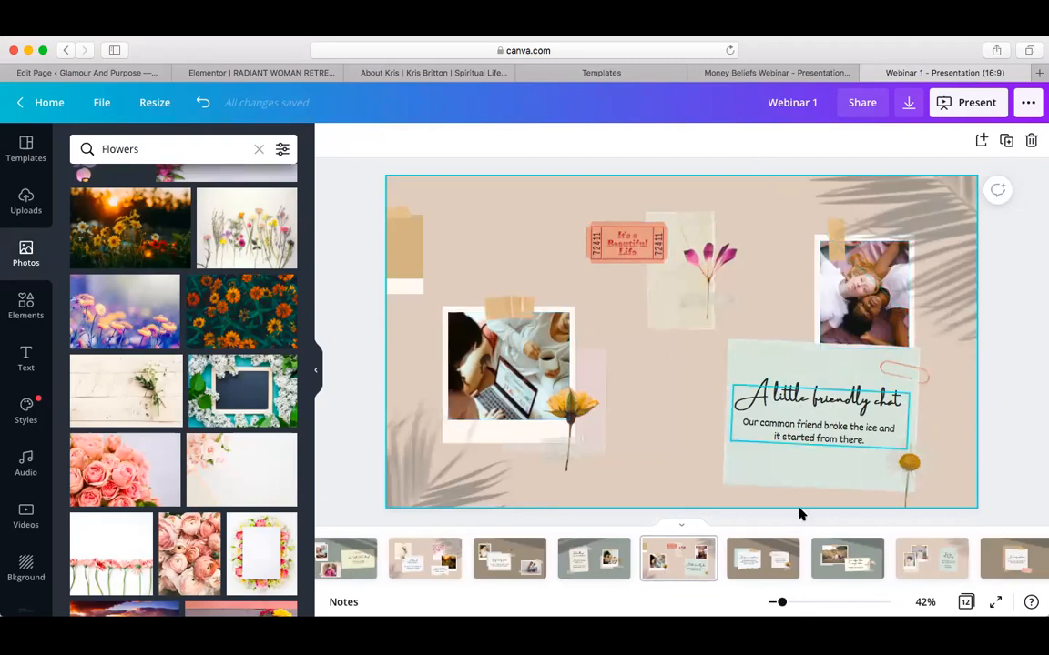
scroll(772, 494, down, 1)
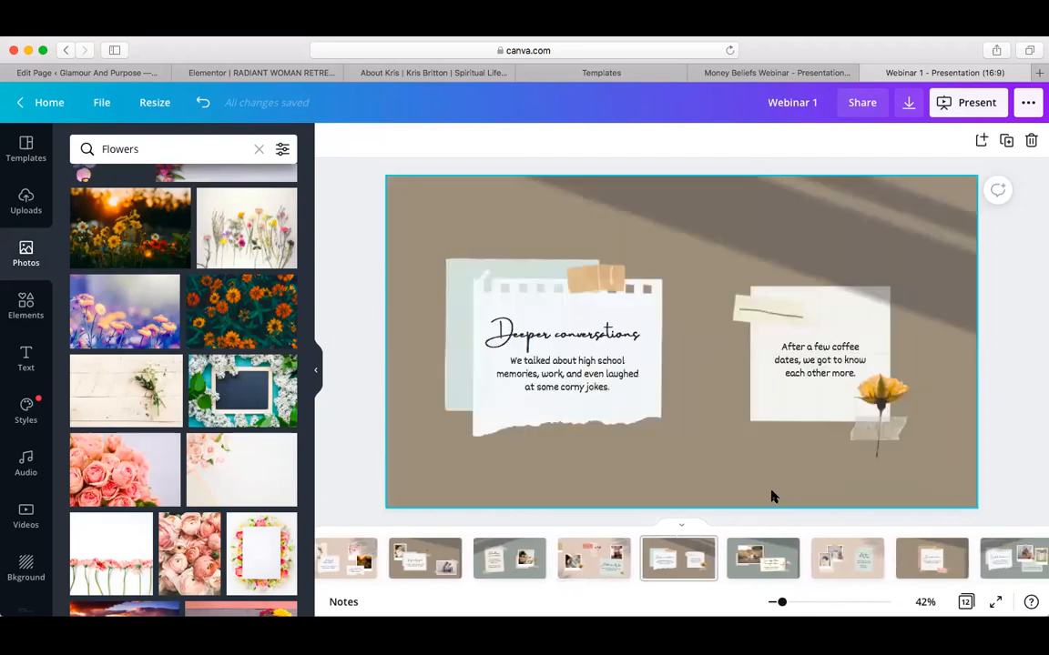
scroll(772, 496, down, 1)
scroll(771, 496, down, 1)
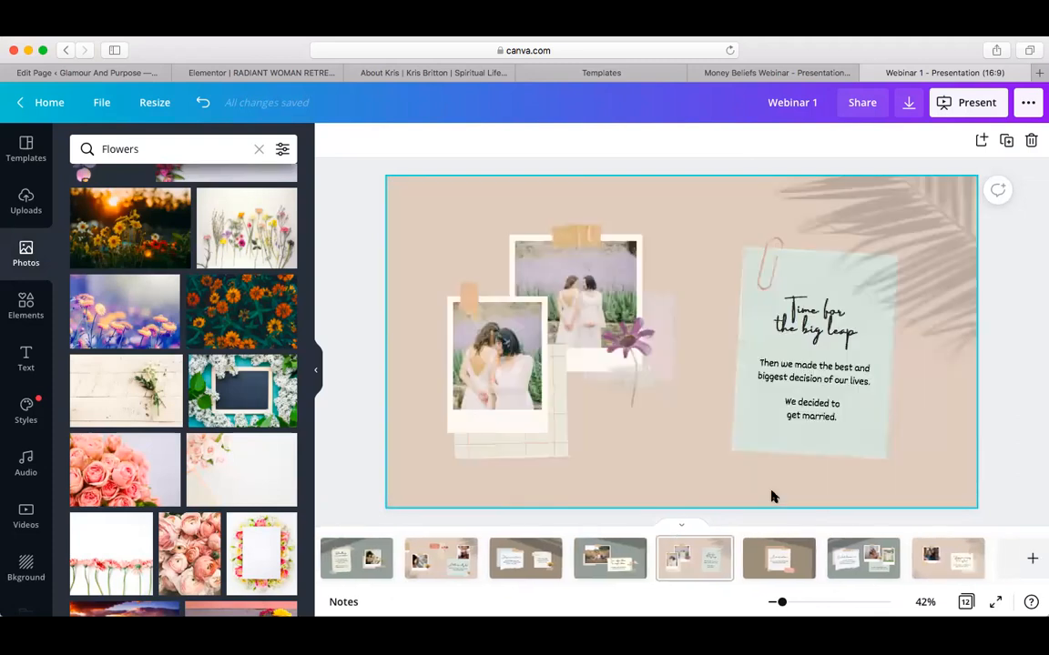
scroll(772, 496, down, 1)
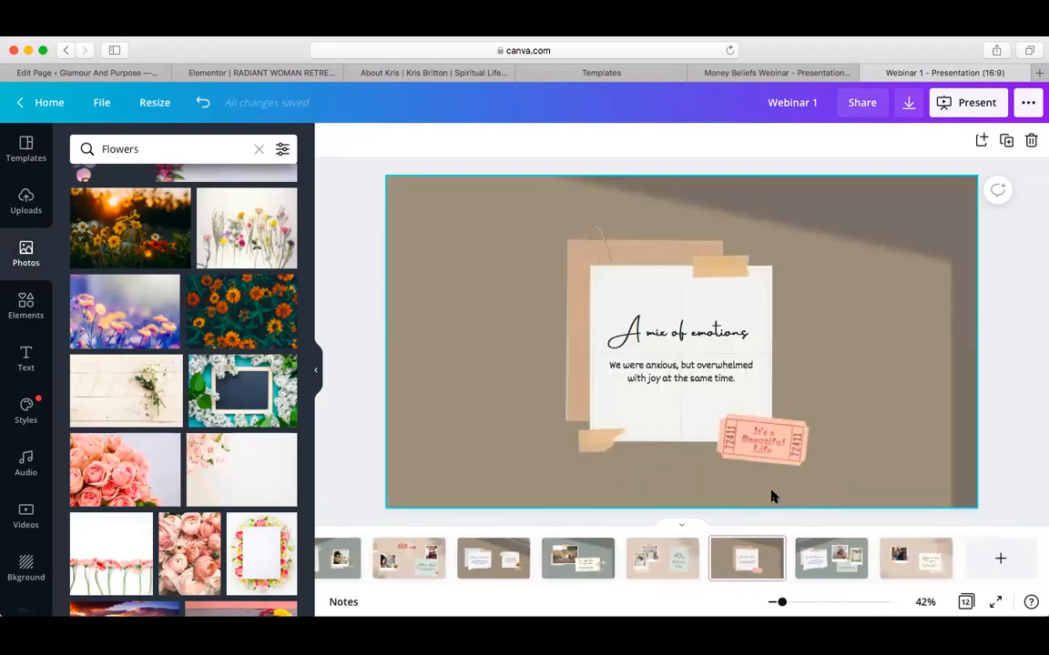
scroll(365, 561, left, 3)
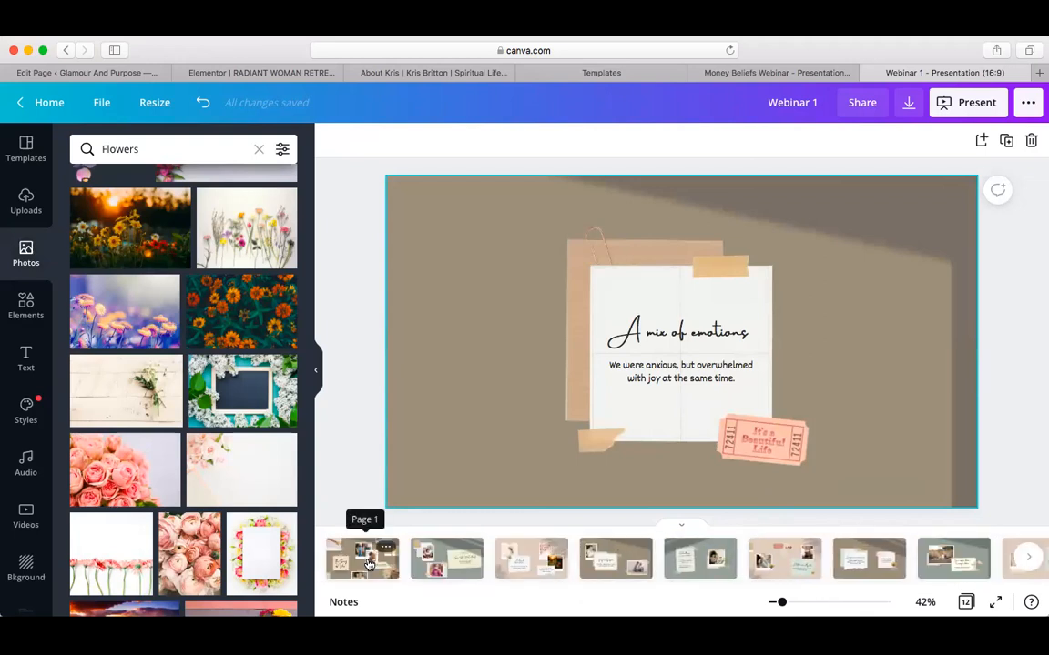
On page 1 'The Story of Us', try wildflower and pink-rose photos top-left, then undo
click(365, 566)
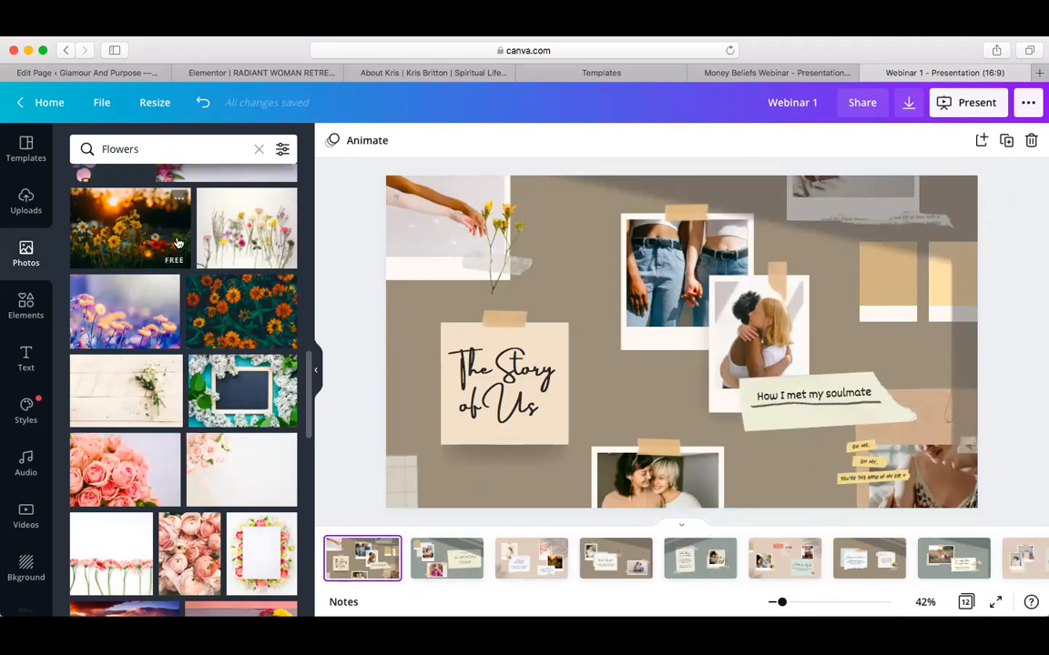
drag(220, 236, 429, 229)
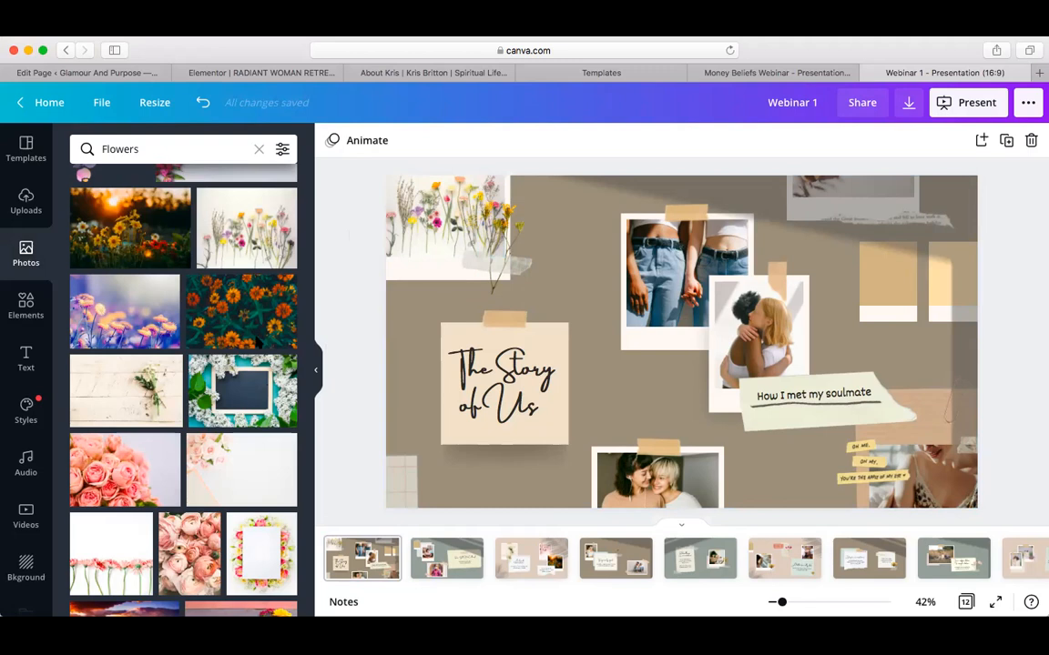
scroll(244, 484, down, 5)
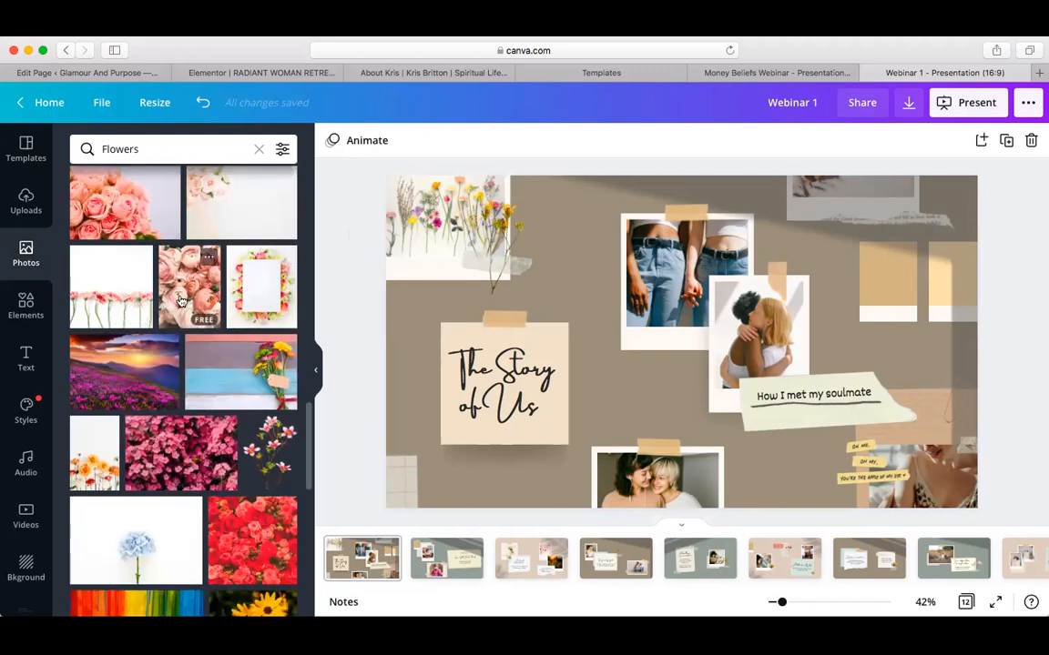
drag(405, 240, 425, 235)
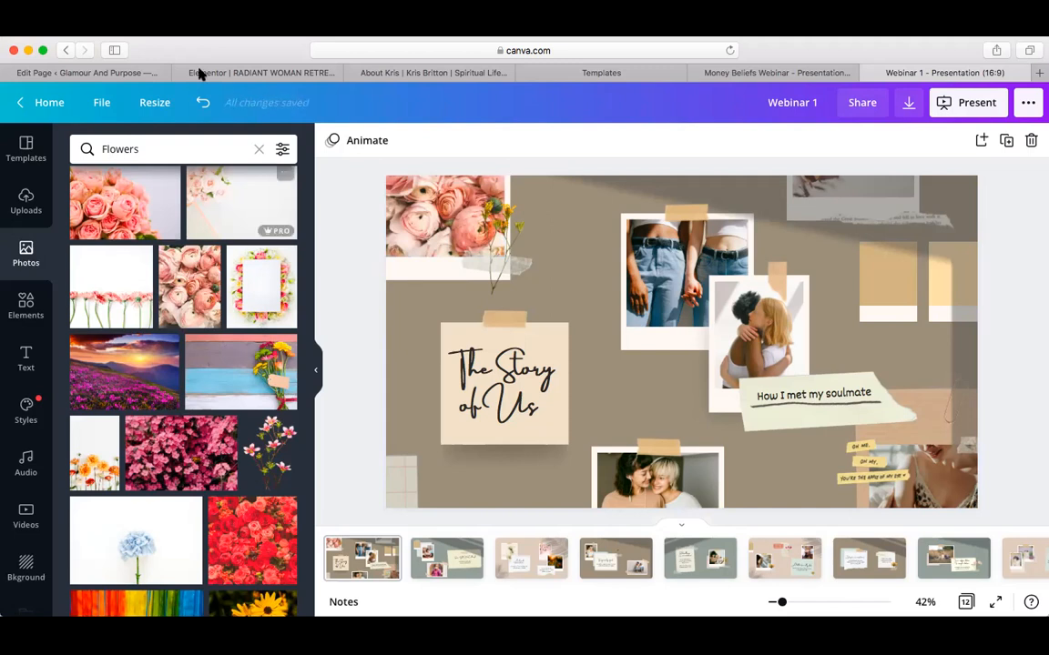
click(203, 105)
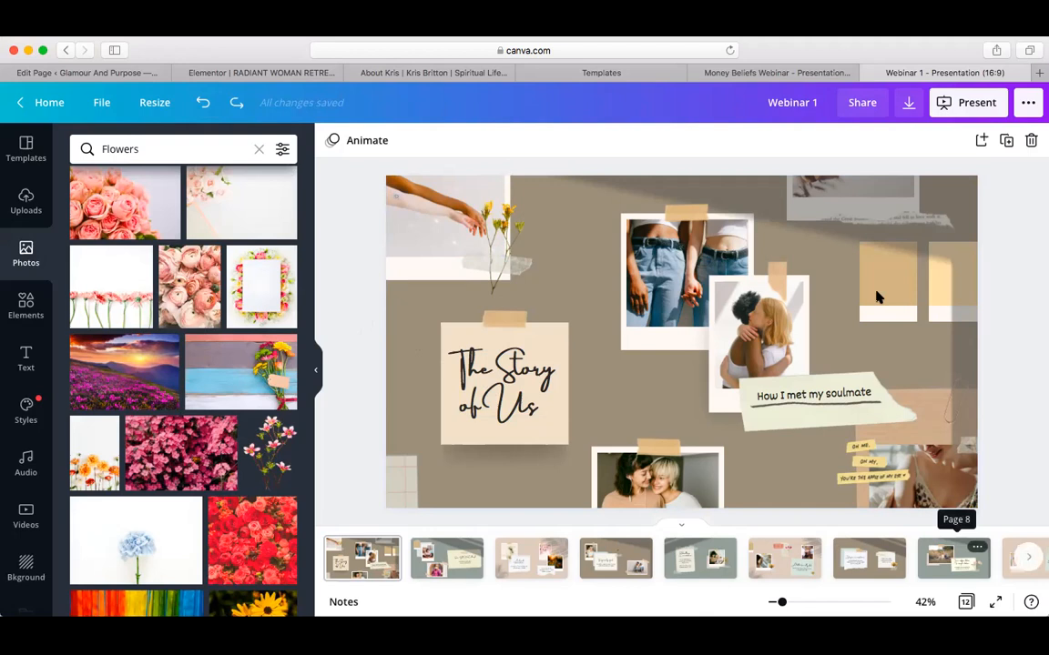
Present the slideshow full screen, advance to the third slide, then exit with Esc
click(963, 106)
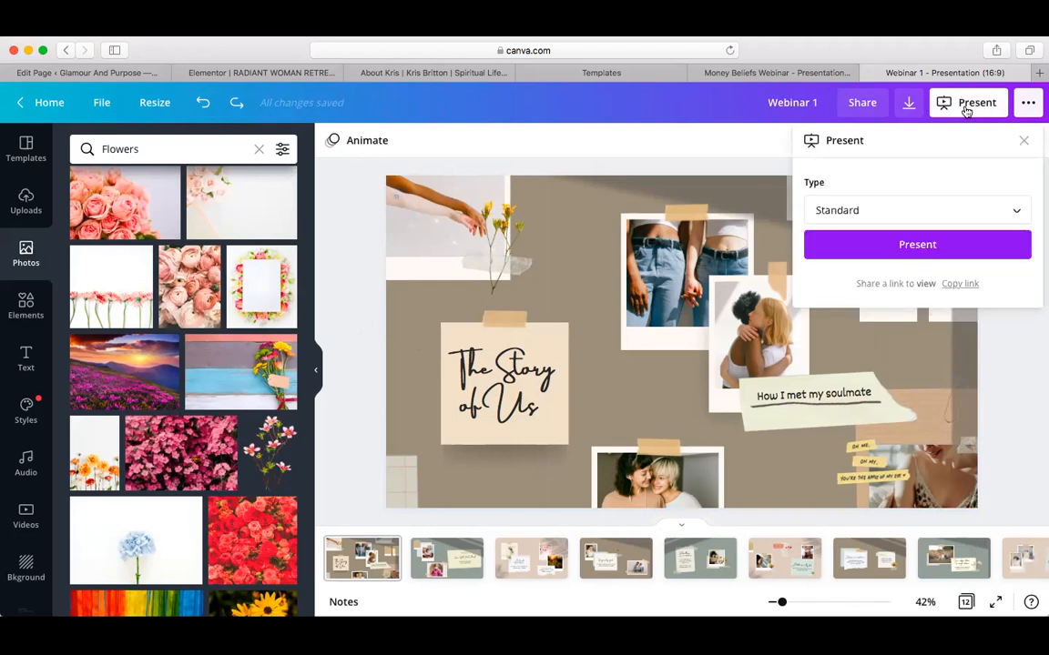
click(916, 245)
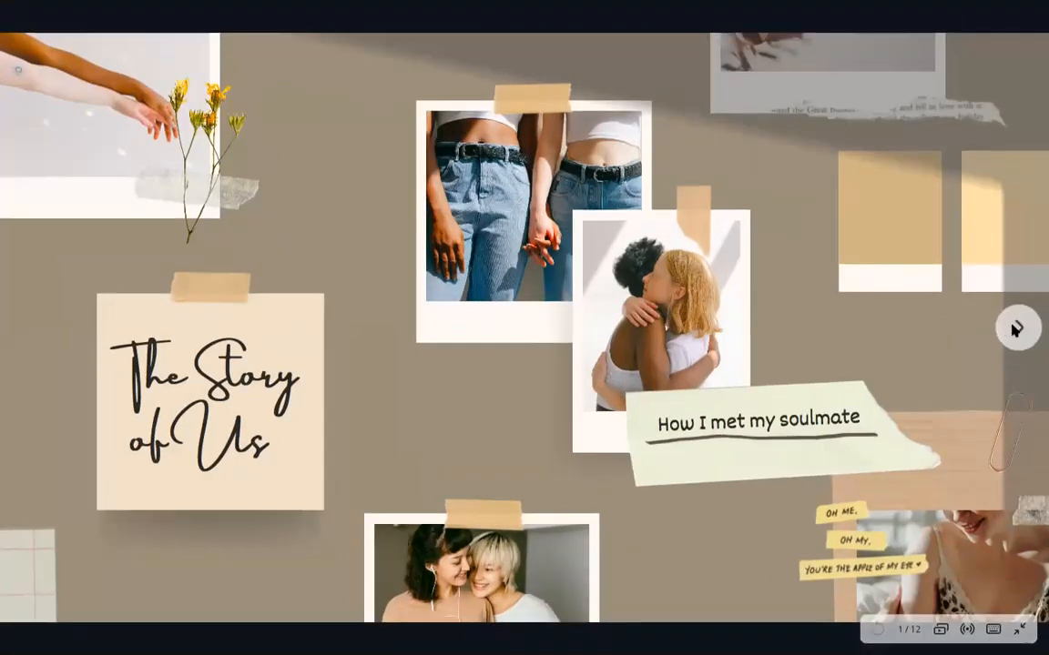
click(1014, 329)
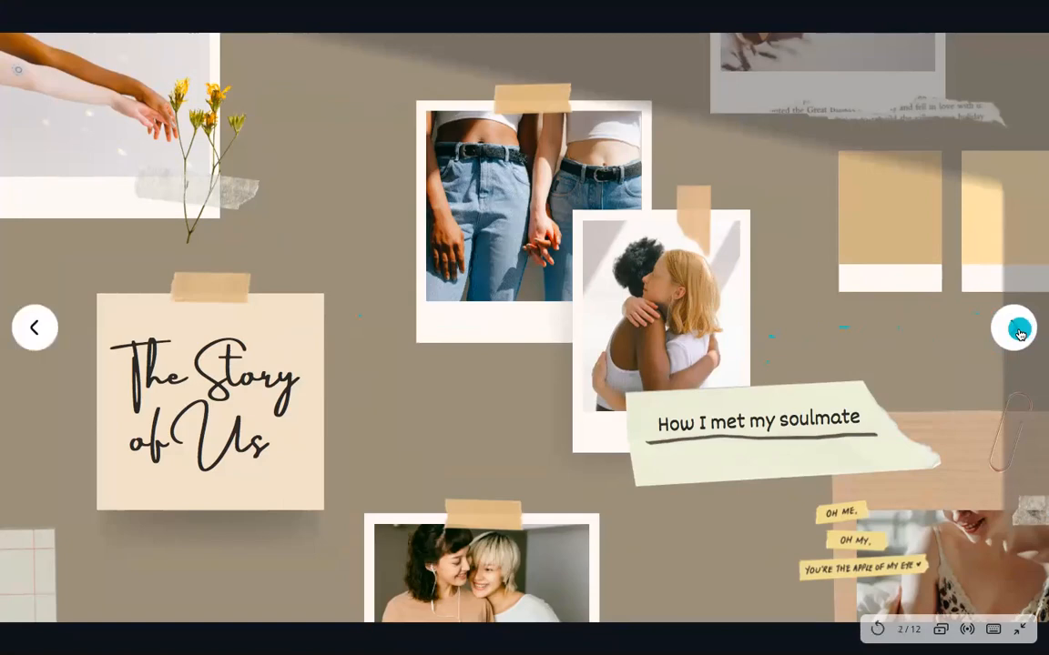
click(1015, 329)
click(1016, 329)
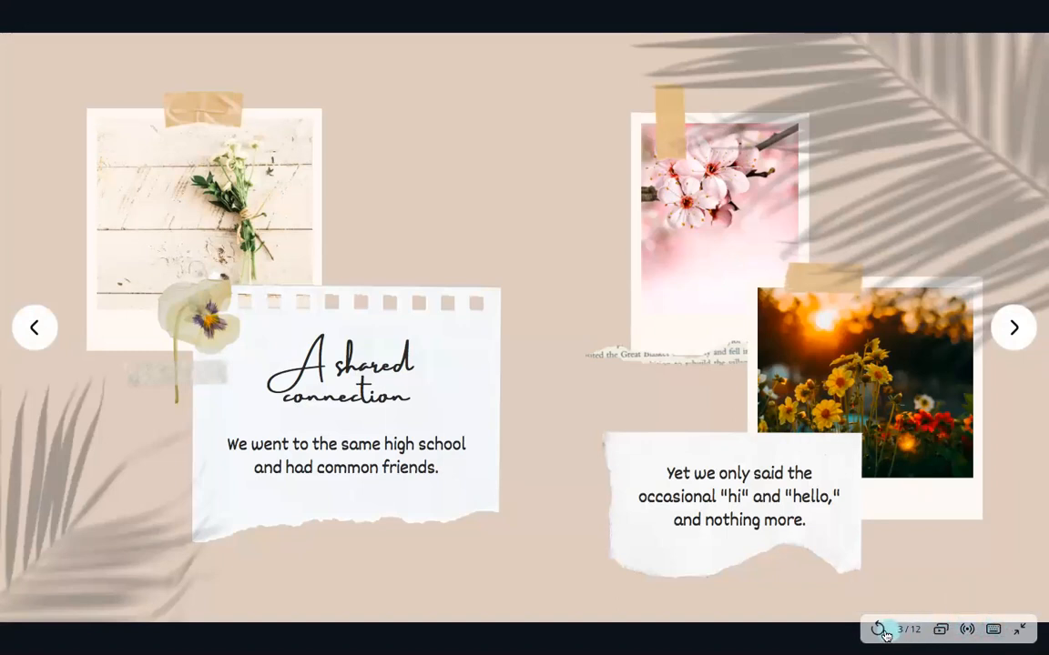
key(Escape)
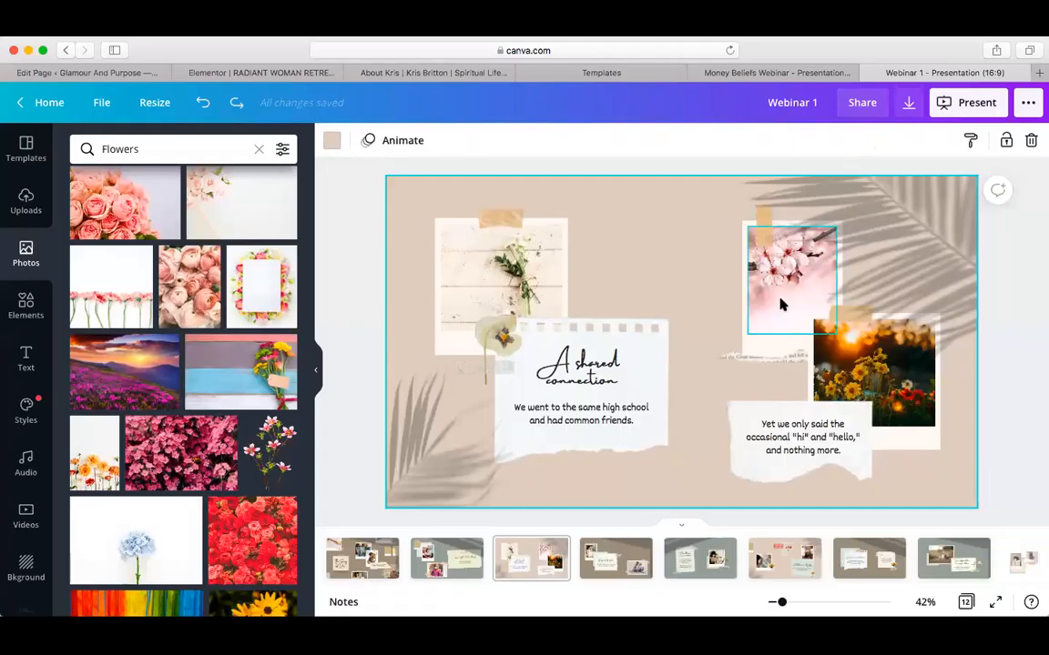
click(909, 103)
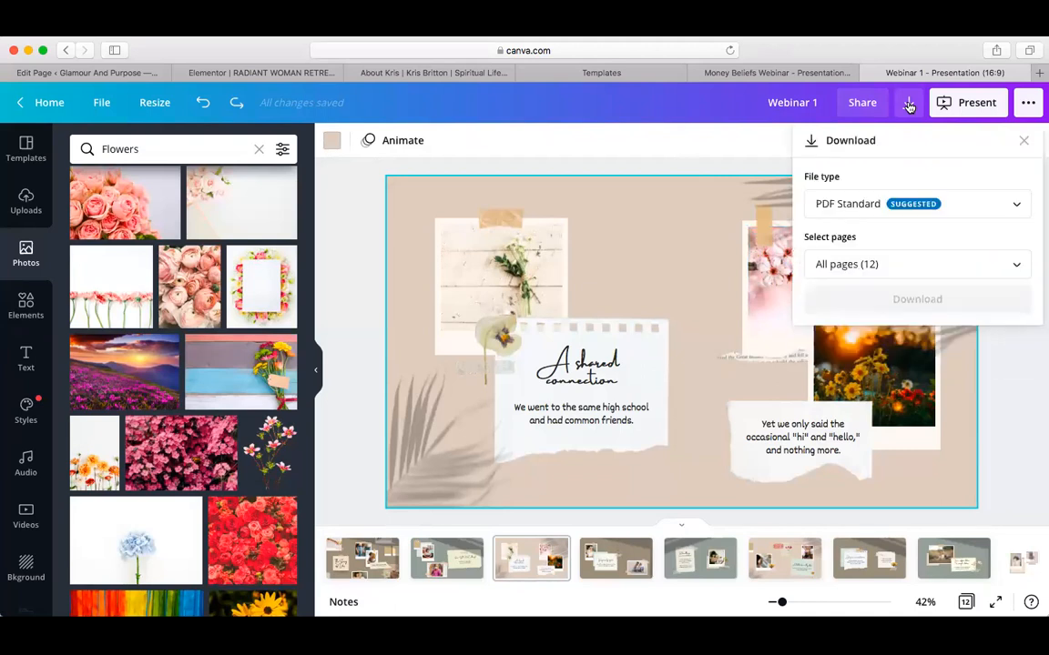
click(888, 214)
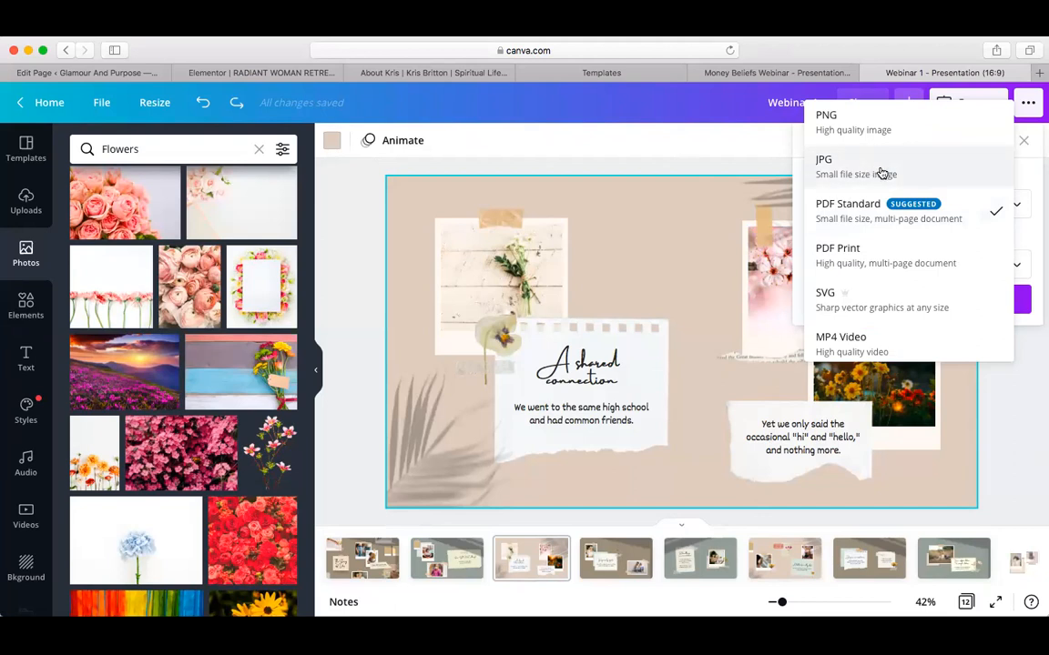
click(763, 164)
click(763, 165)
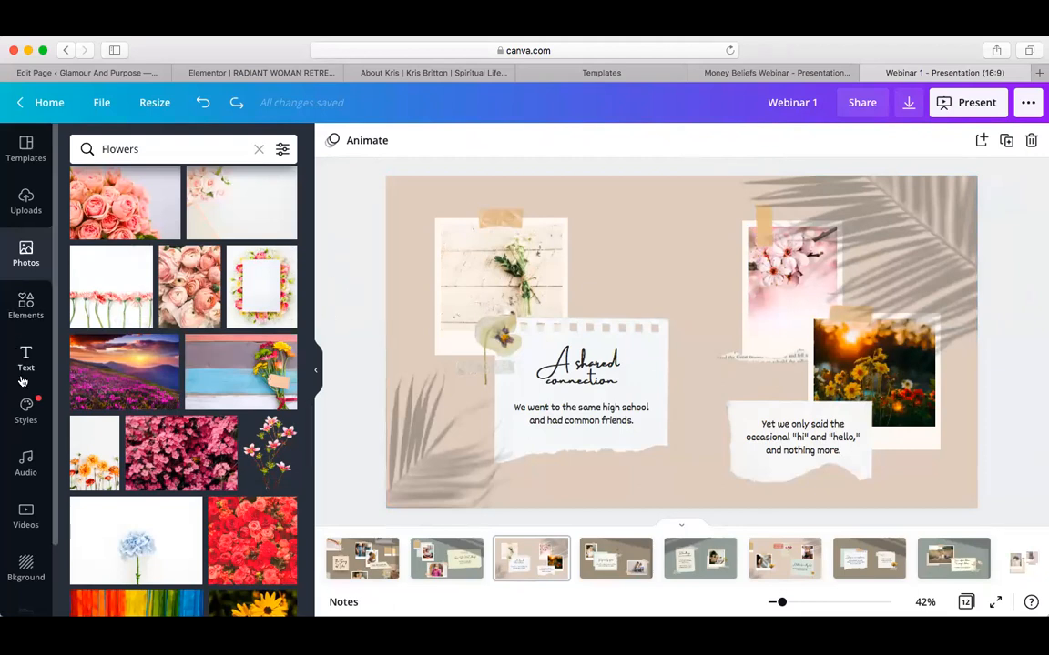
Try a circle sky-and-grass frame filled with the yoga photo, then delete both
click(26, 301)
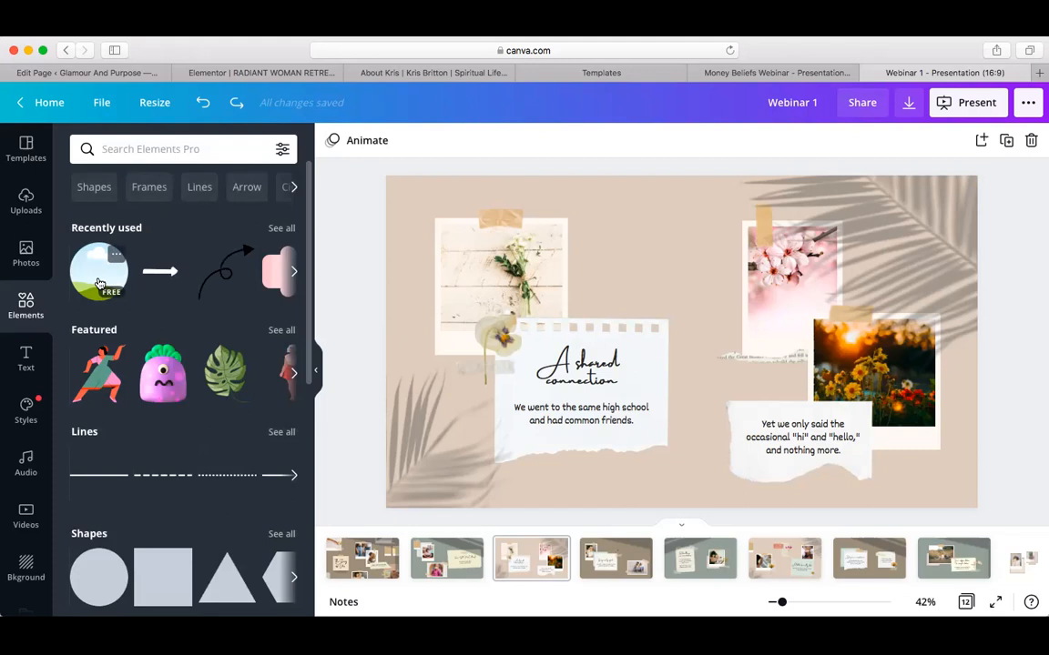
click(100, 273)
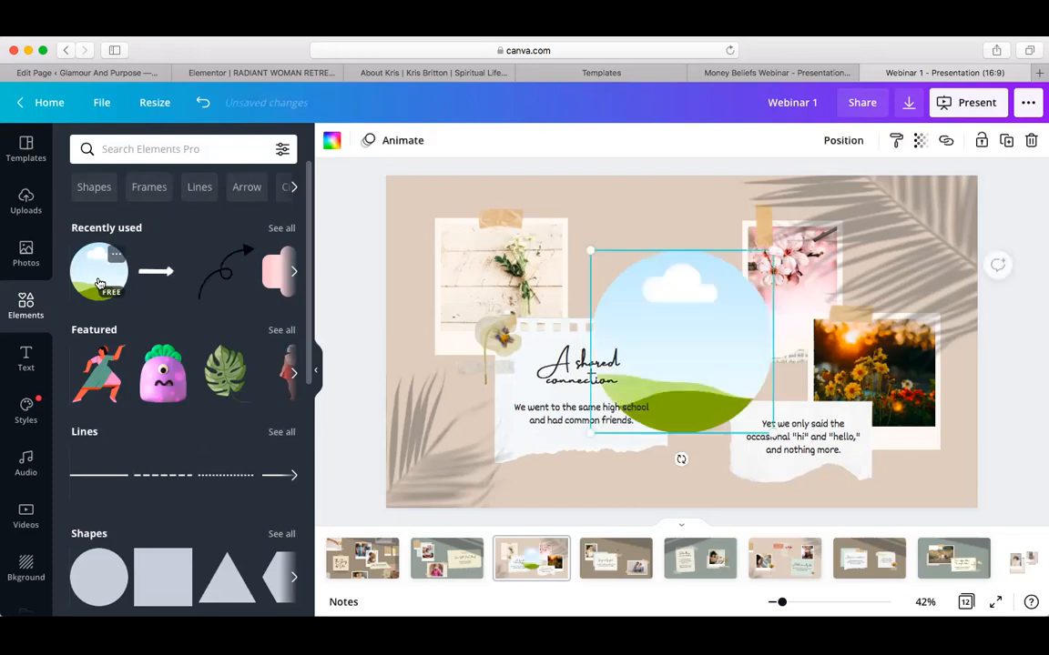
click(27, 204)
scroll(181, 322, up, 1)
scroll(181, 322, up, 3)
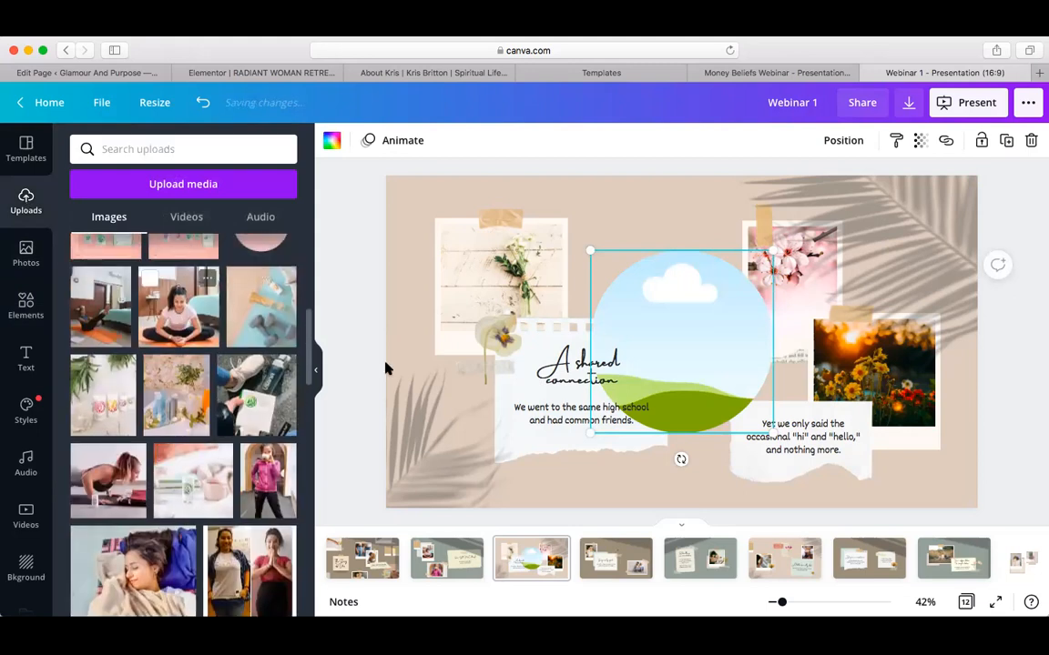
drag(409, 378, 650, 353)
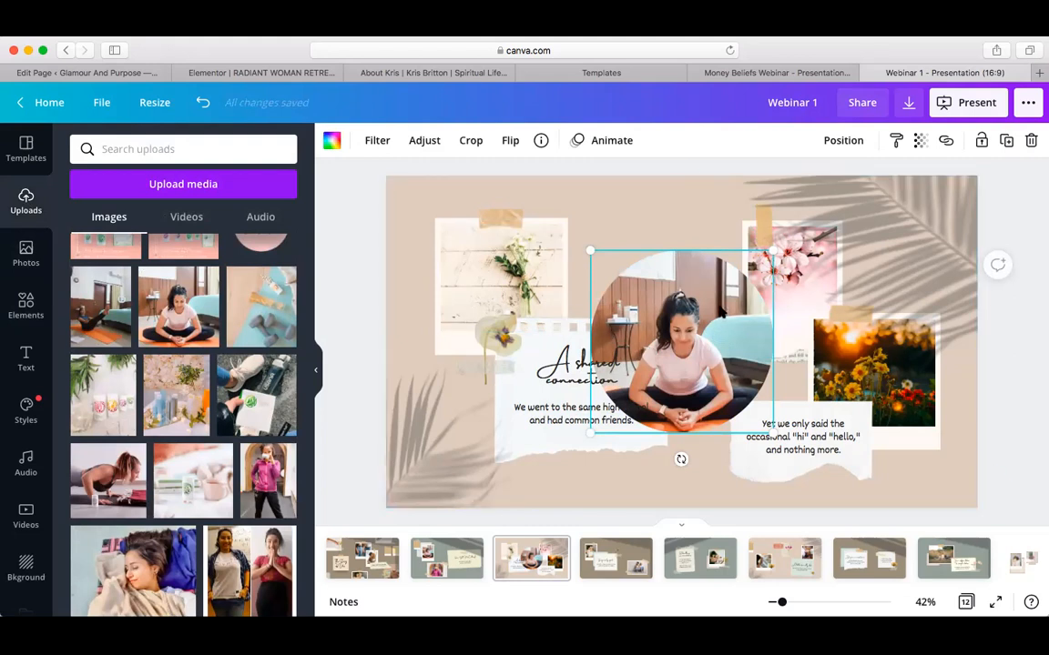
key(Delete)
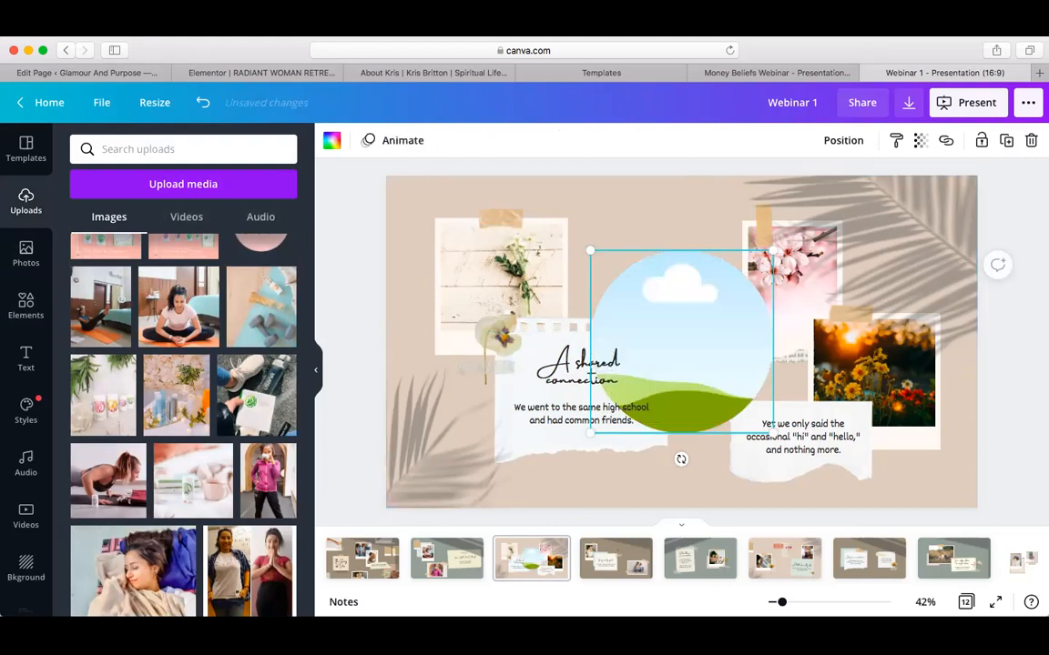
key(Delete)
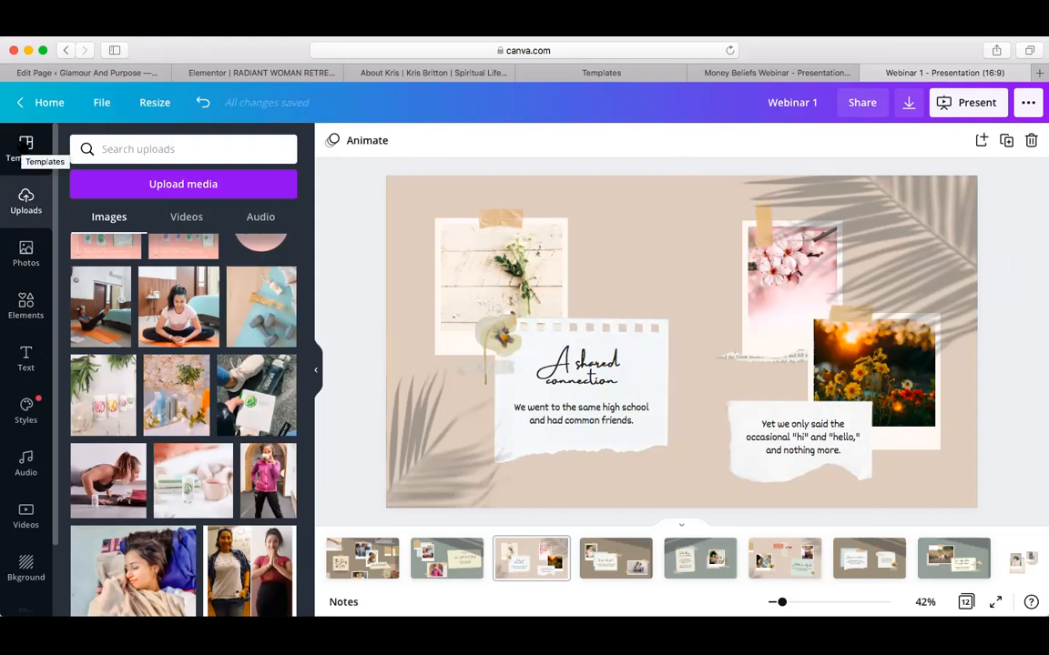
Browse the pages of the Green and White Zero Waste Living template
click(25, 148)
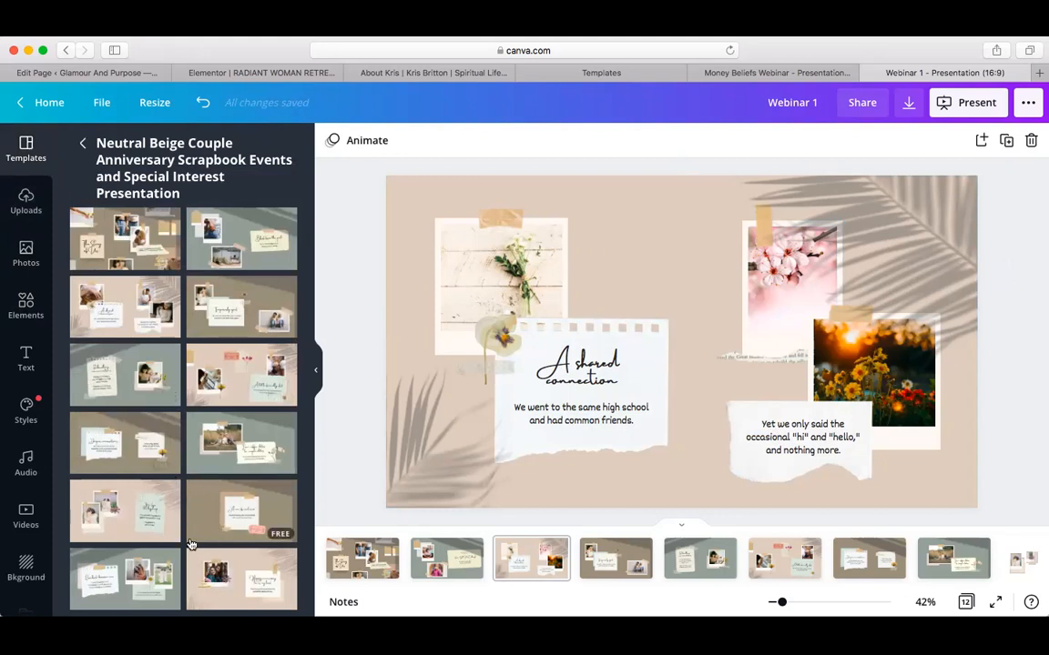
click(82, 146)
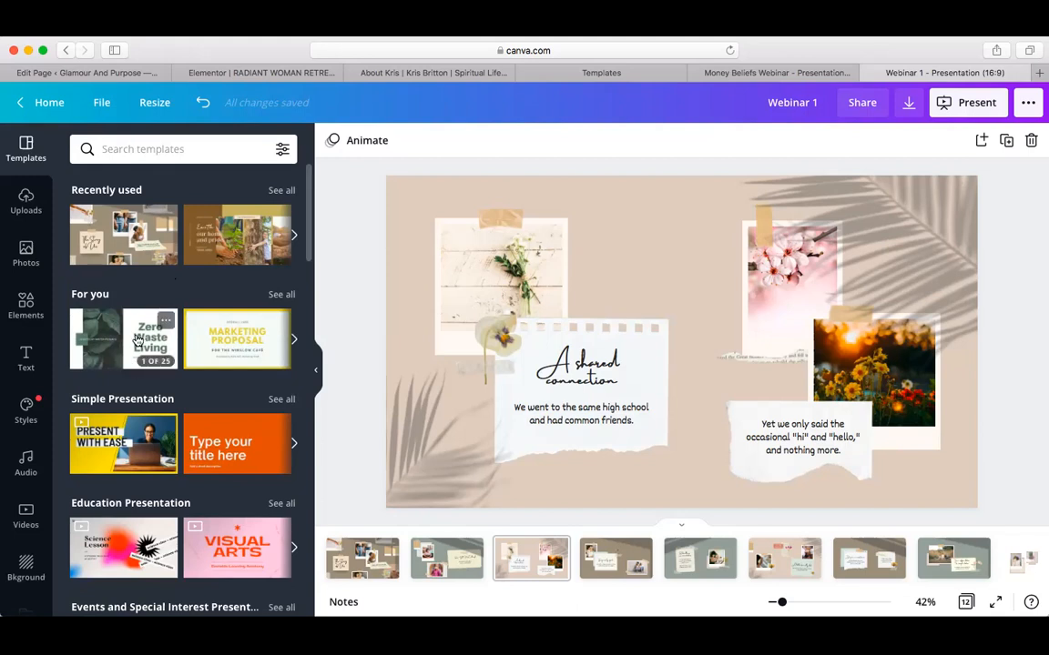
click(138, 340)
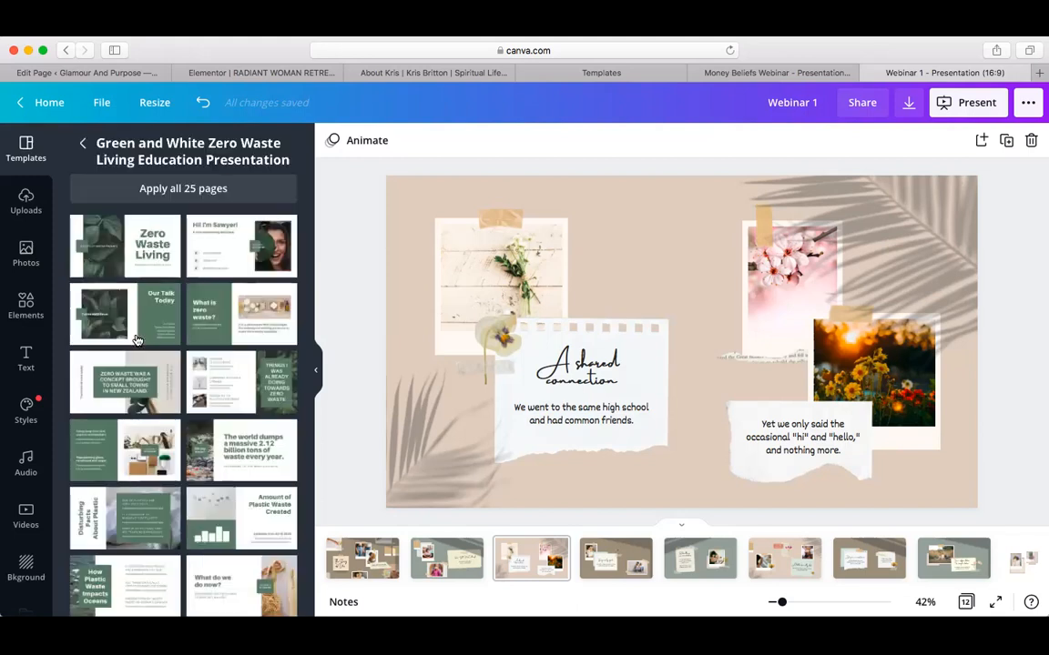
scroll(222, 309, down, 8)
scroll(222, 309, down, 3)
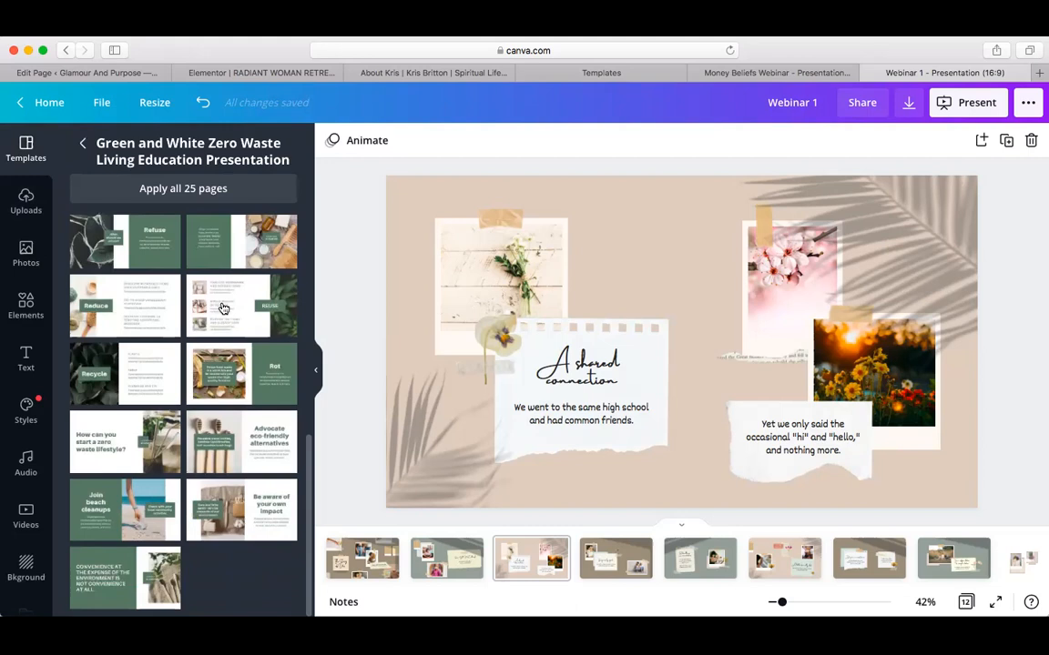
scroll(222, 309, up, 10)
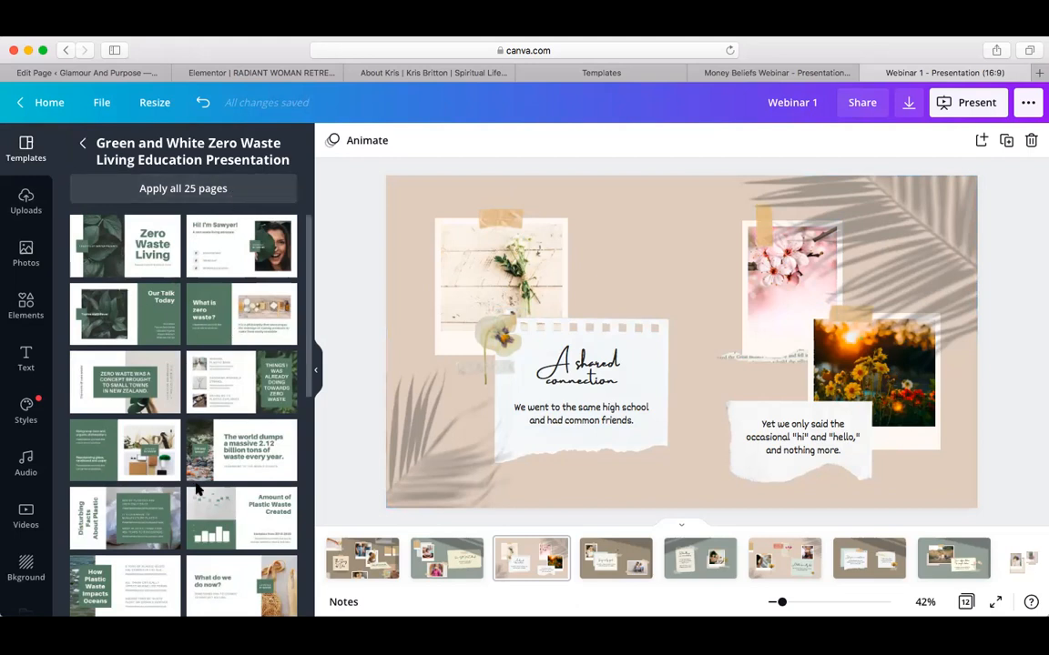
Delete the palm-leaf shadow from the lower left of page 3
scroll(196, 488, down, 10)
scroll(196, 489, down, 2)
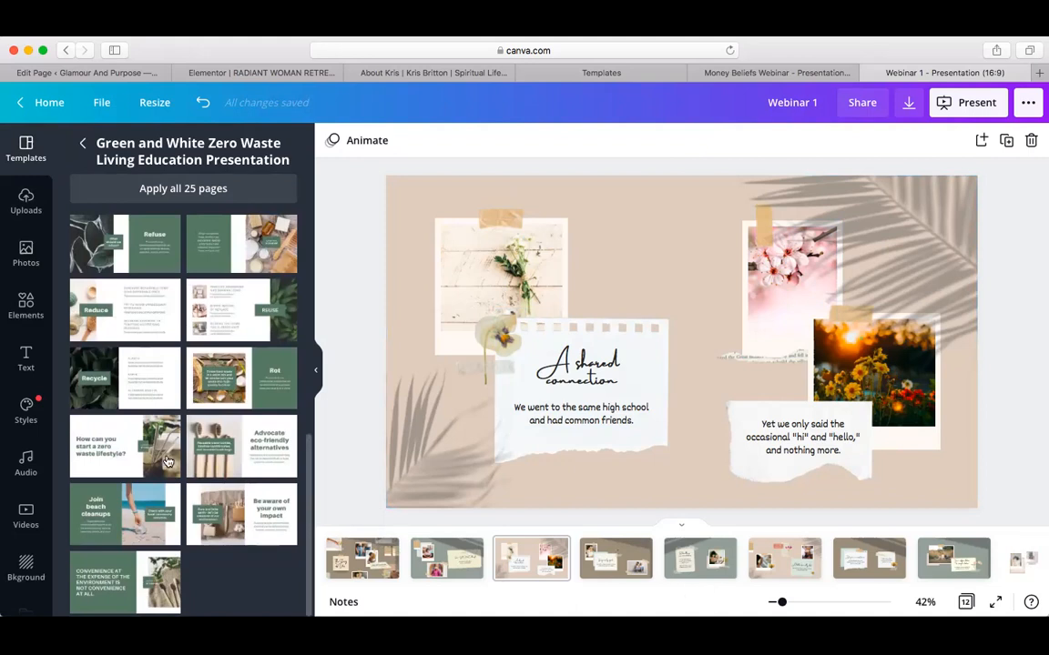
scroll(167, 462, up, 5)
scroll(167, 462, up, 3)
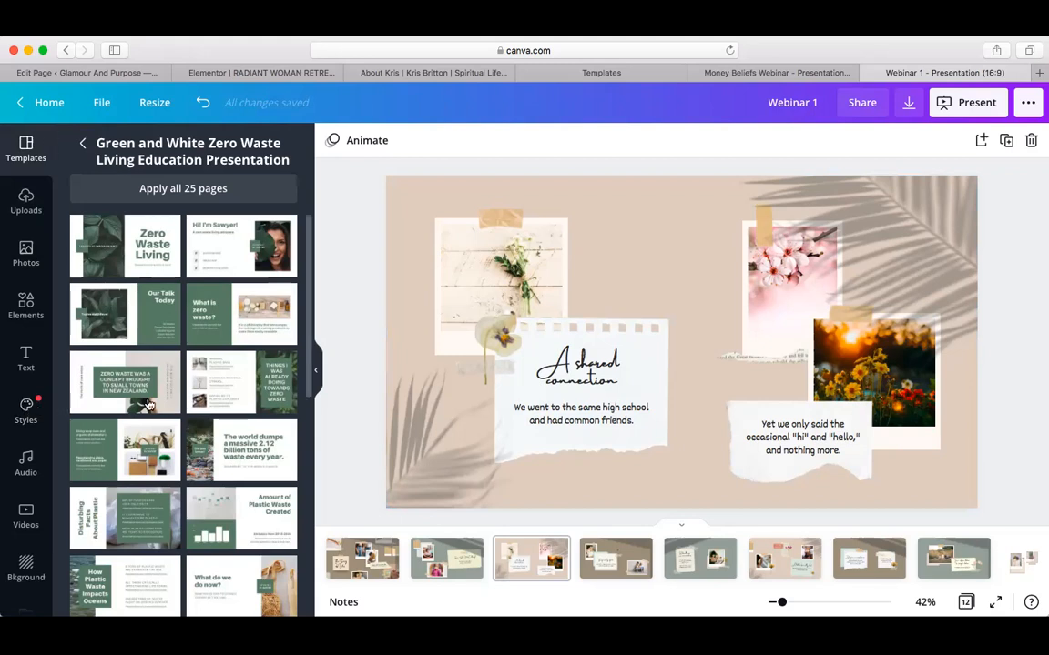
click(421, 423)
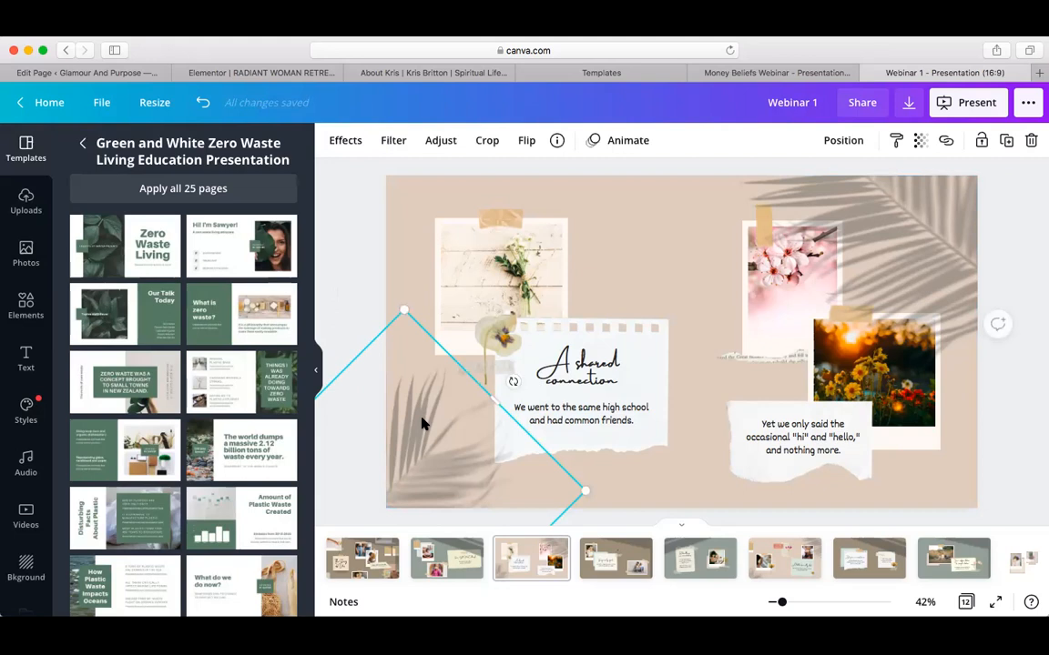
key(Delete)
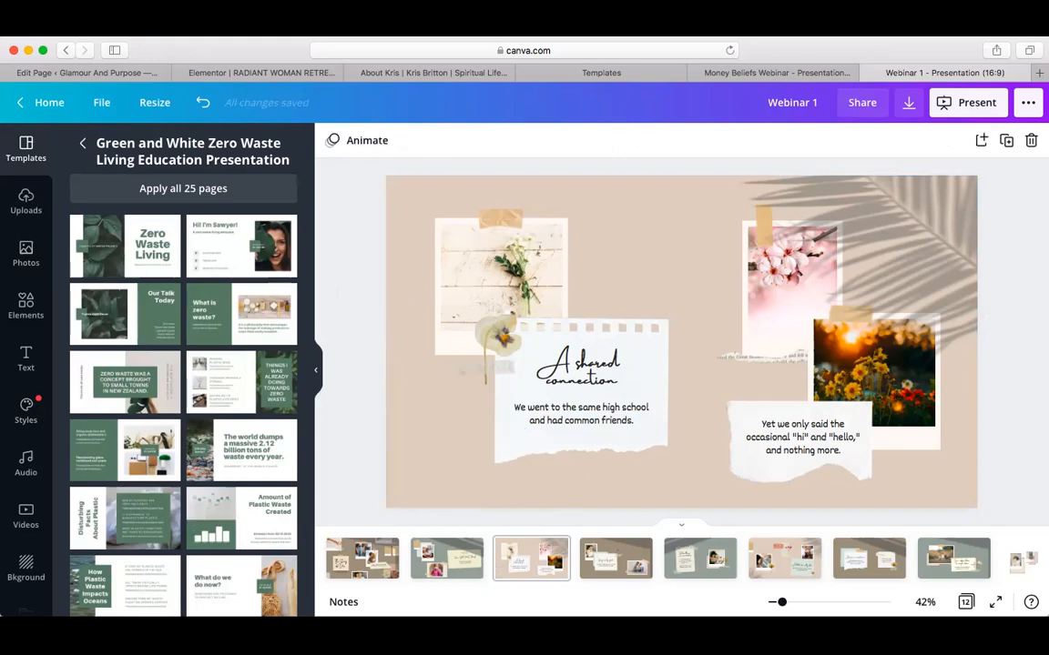